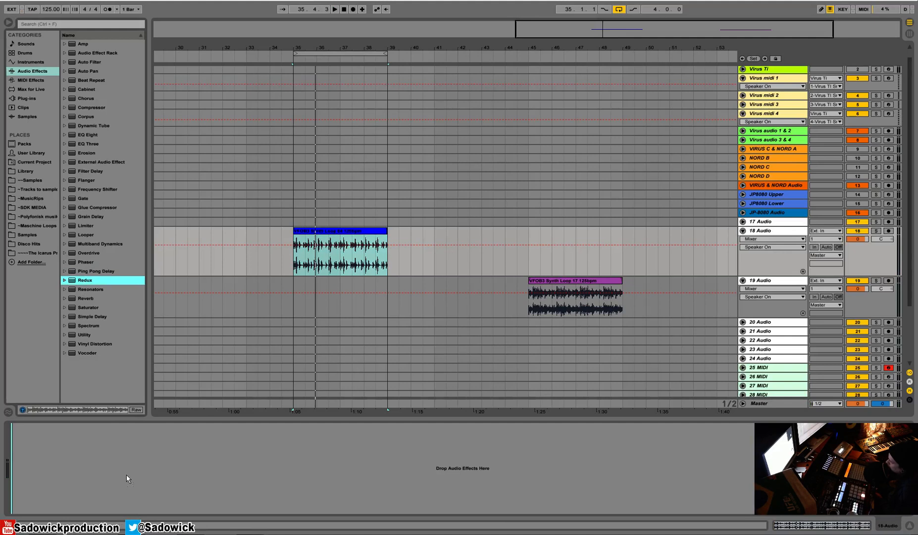
Switch Redux on track 18 to Soft downsampling and place a Ping Pong Delay after it.
left_click(43, 498)
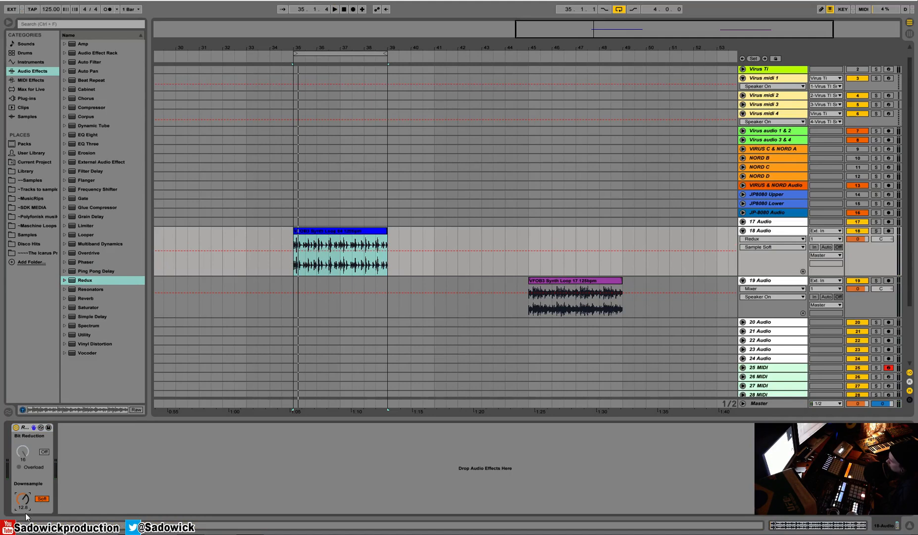
left_click_drag(101, 270, 88, 445)
left_click(65, 468)
mouse_move(97, 504)
left_mouse_down()
mouse_move(65, 501)
mouse_move(93, 506)
left_mouse_up()
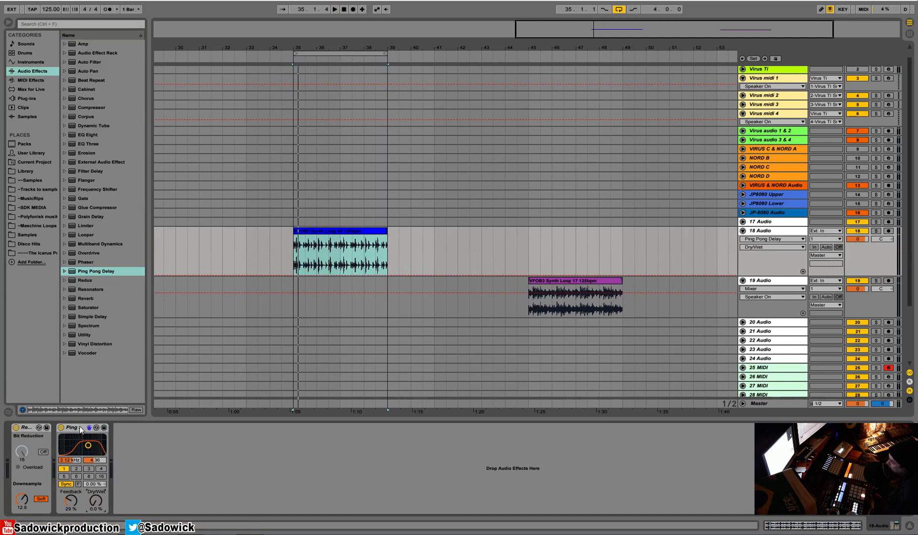
Set the Dry/Wet of the Ping Pong Delay following Redux to 37%.
left_click(24, 426)
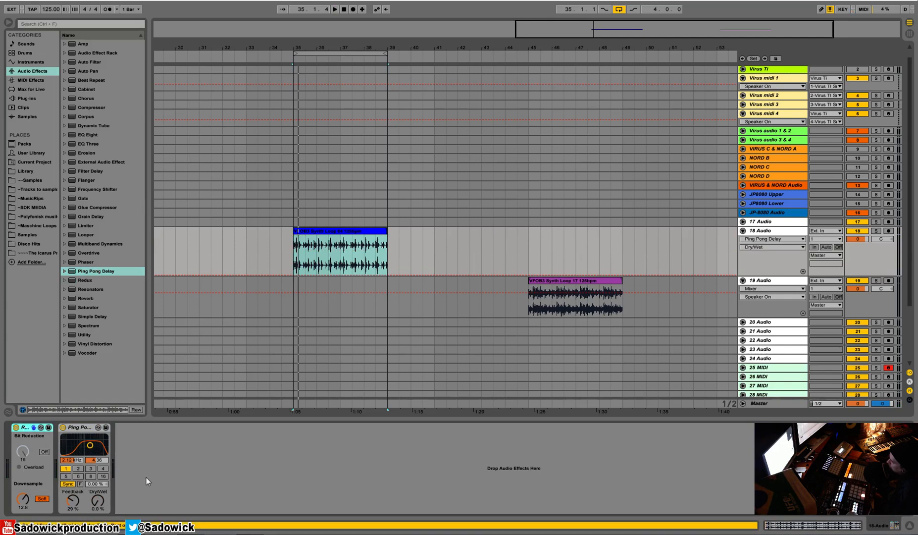
left_click(83, 427)
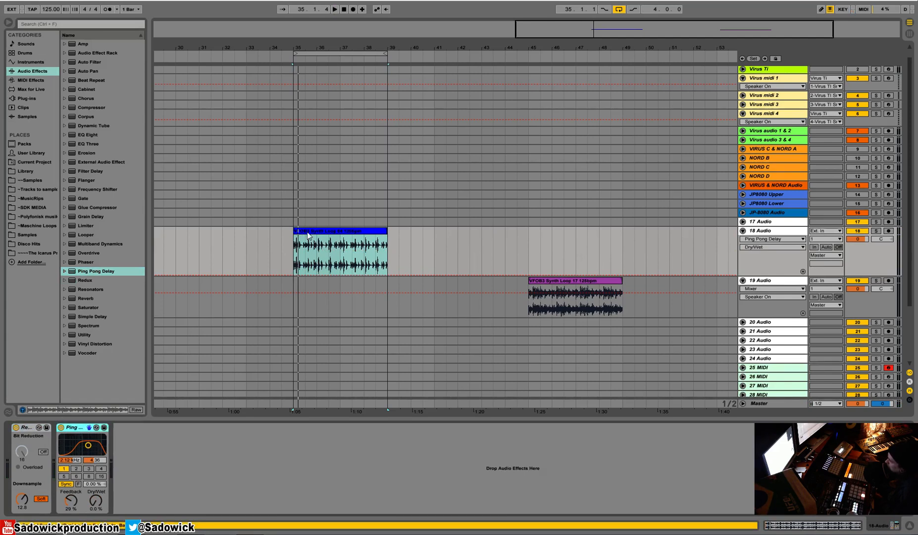
left_click_drag(96, 500, 96, 484)
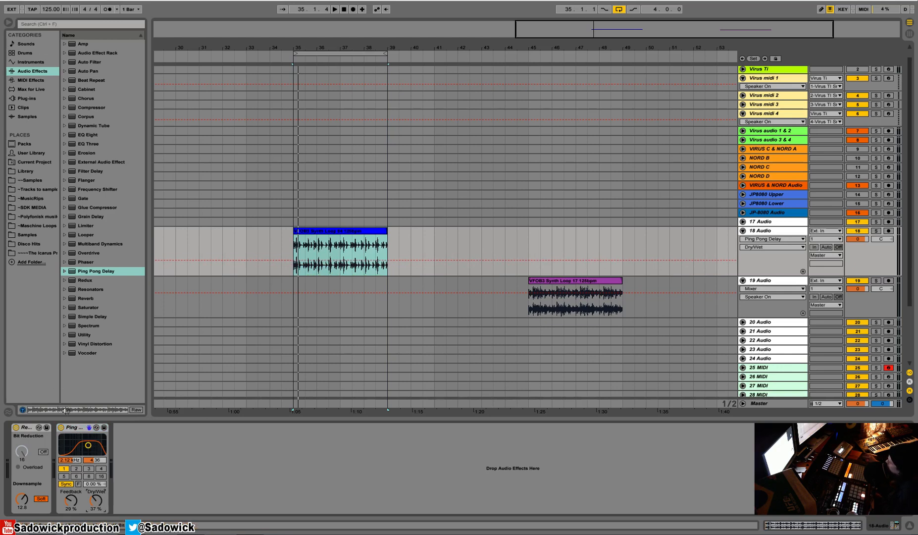
Delete both Redux and Ping Pong Delay from track 18's device chain.
left_click(29, 428)
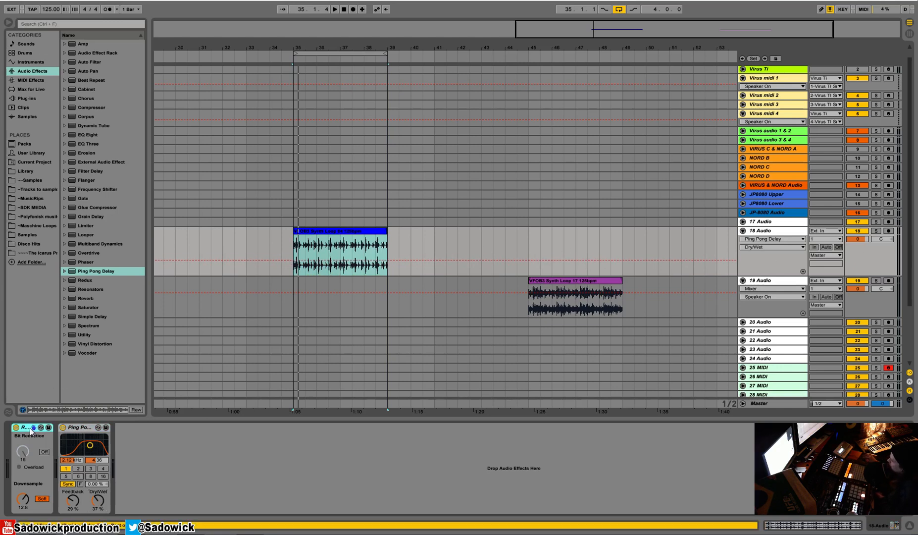
left_click(84, 427, "shift")
key("Delete")
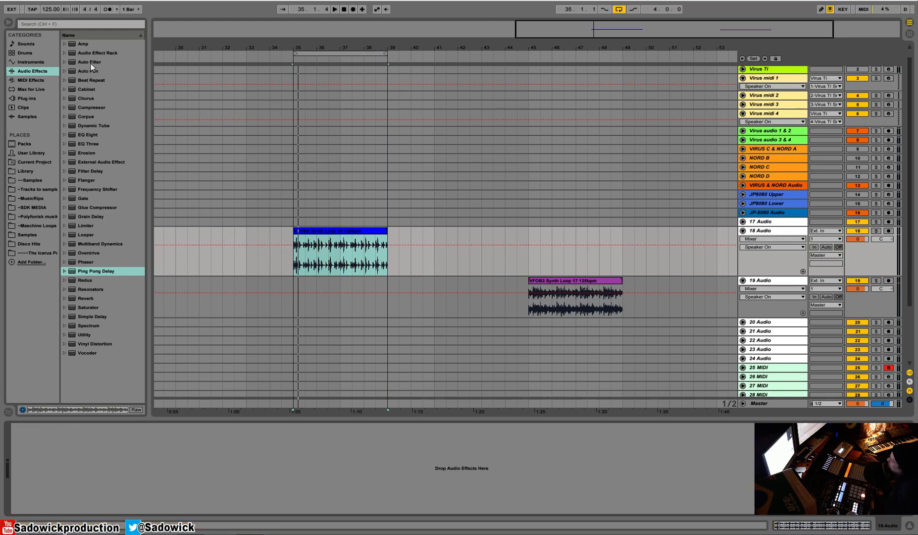
Place Redux inside a new Audio Effect Rack on track 18 and show the rack's chain list.
left_click_drag(91, 53, 105, 449)
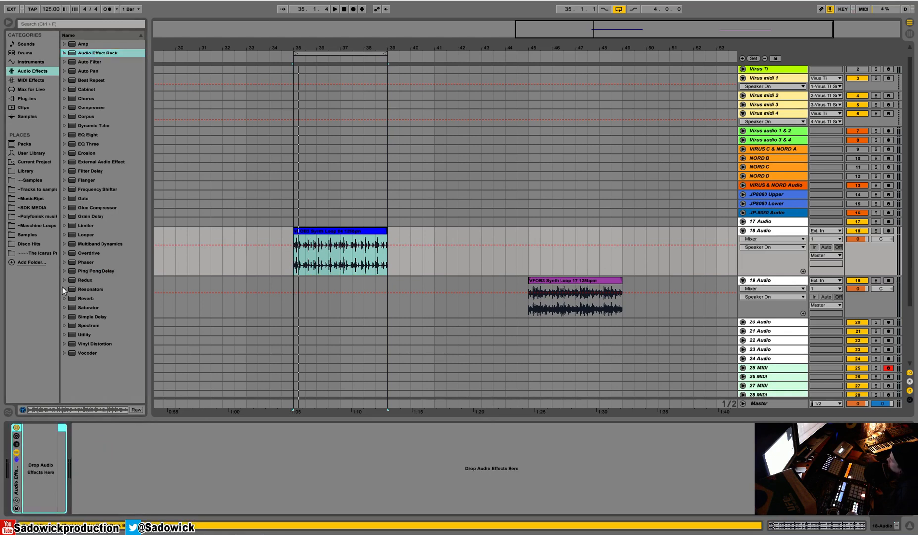
left_click_drag(85, 280, 40, 468)
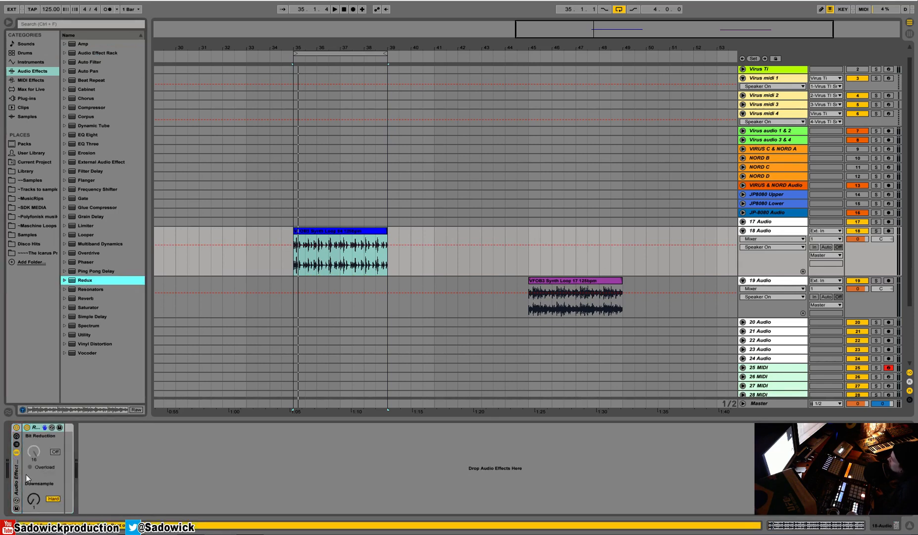
left_click(17, 444)
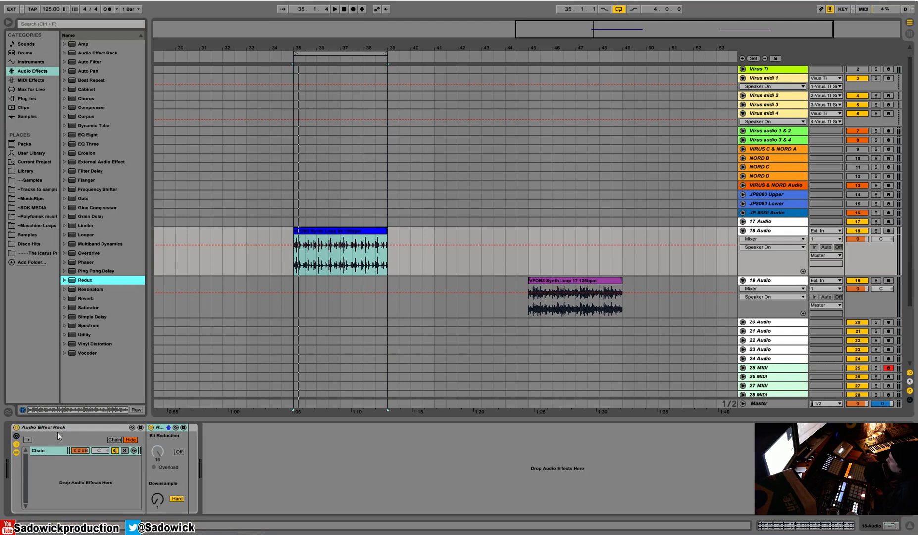
Examine the rack's macro controls by showing them, leaving them hidden again at the end.
left_click(17, 436)
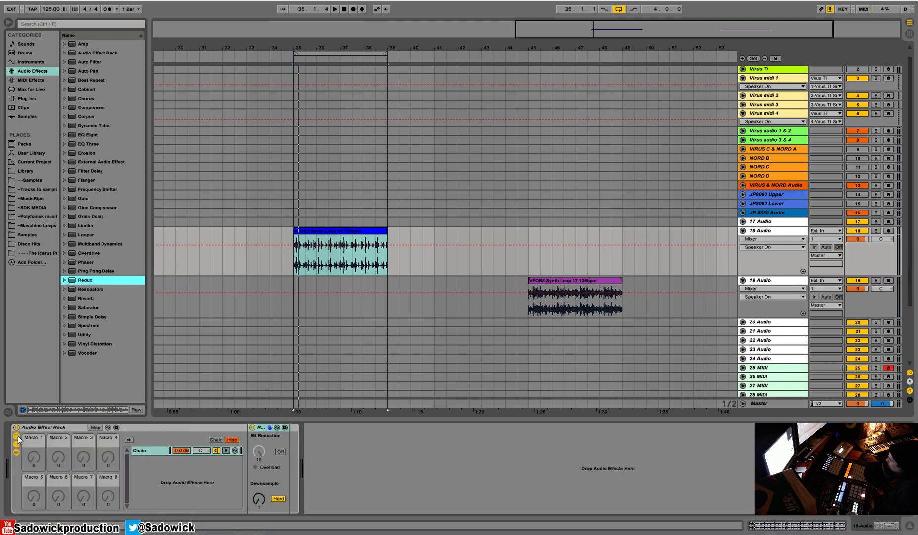
left_click(17, 437)
left_click(17, 436)
left_click(17, 437)
left_click(16, 437)
left_click(16, 436)
Set Redux in the first chain to Soft downsampling, raise its downsample amount and audition the loop.
left_click(49, 468)
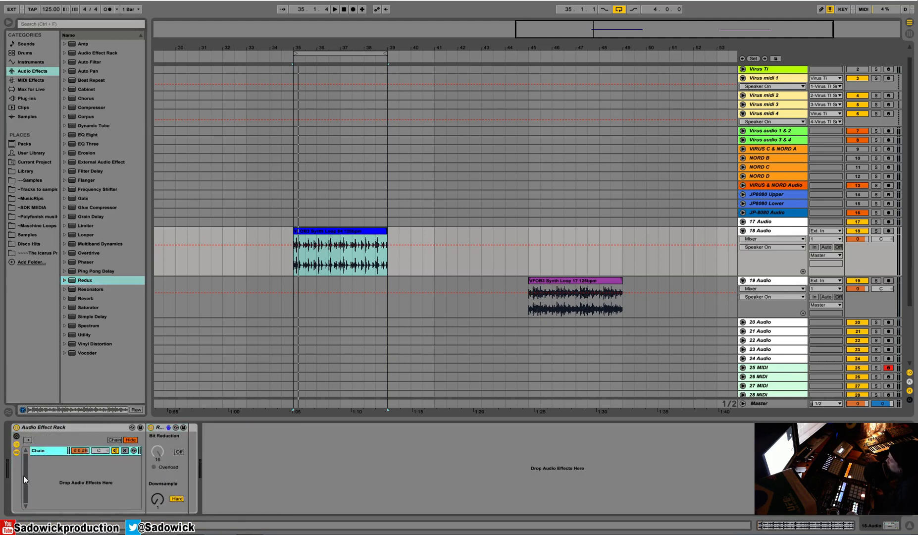
left_click(177, 499)
left_click_drag(158, 499, 158, 465)
key("space")
key("space")
key("space")
key("space")
Add Ping Pong Delay as a second parallel chain in the rack, compare both chains and audition the loop.
left_click_drag(94, 270, 76, 485)
left_click(42, 451)
left_click(43, 460)
left_click(46, 451)
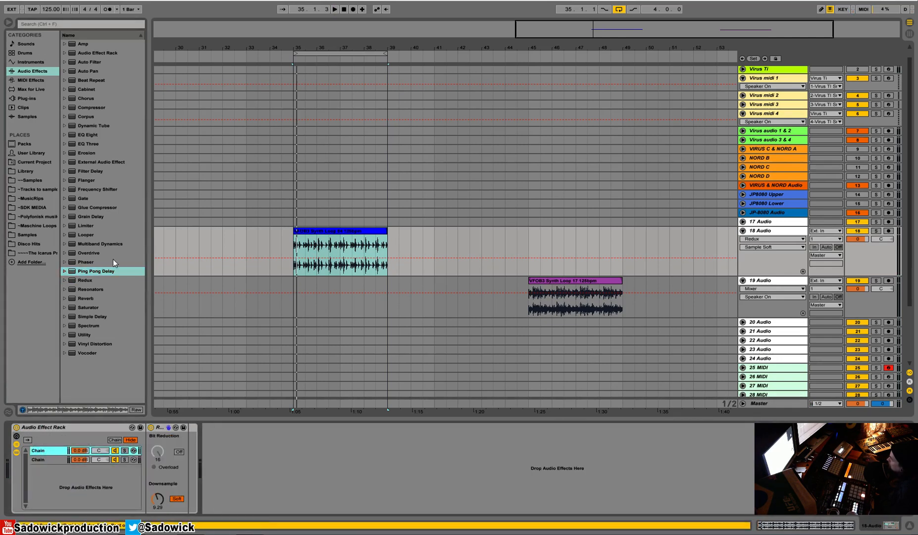
left_click(44, 459)
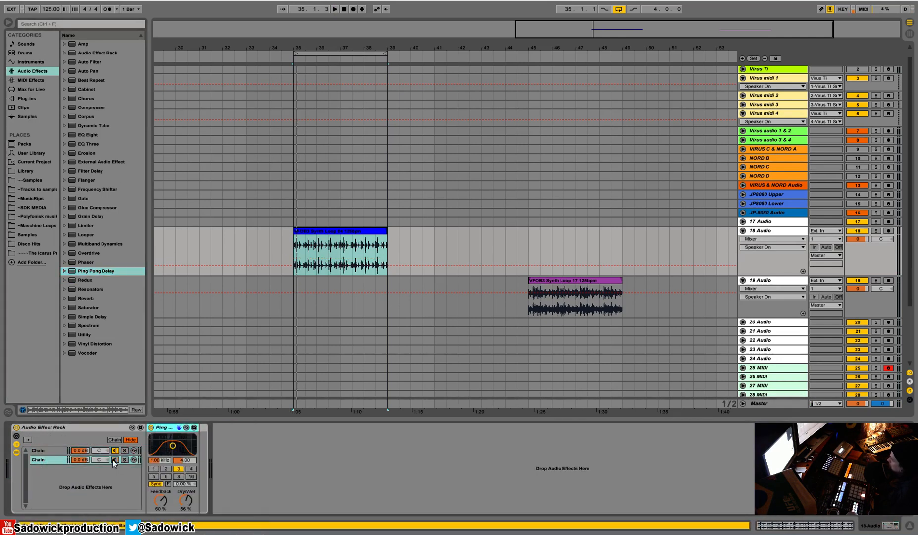
left_click(72, 449)
key("space")
key("space")
left_click_drag(228, 501, 228, 501)
left_click(212, 428)
right_click(211, 428)
left_click(212, 288)
Widen the filter band of the second chain's Ping Pong Delay and lower its Dry/Wet while auditioning the loop.
left_click(50, 460)
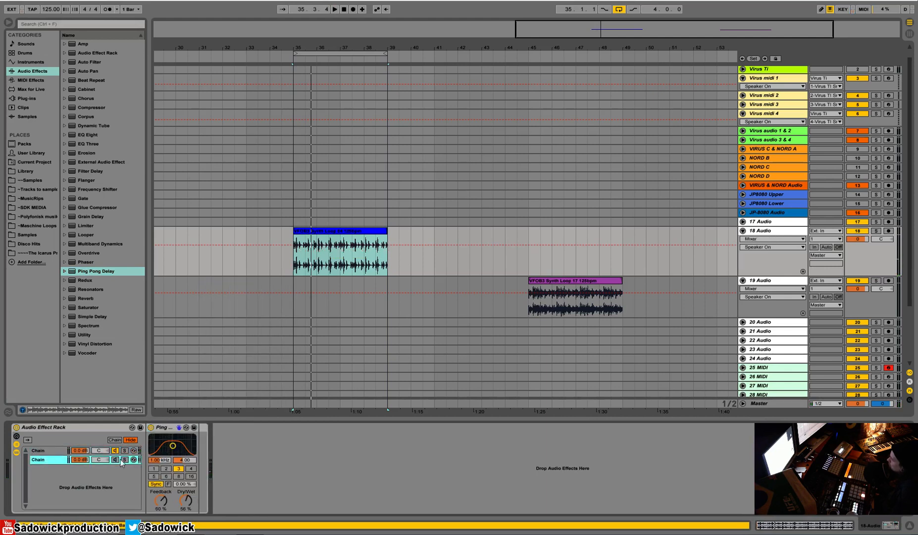
left_click_drag(187, 499, 186, 503)
left_click_drag(172, 446, 174, 441)
key("space")
left_click_drag(188, 500, 188, 498)
Deactivate the Redux chain and set the Ping Pong Delay's Dry/Wet to 43% in the second chain.
left_click(115, 451)
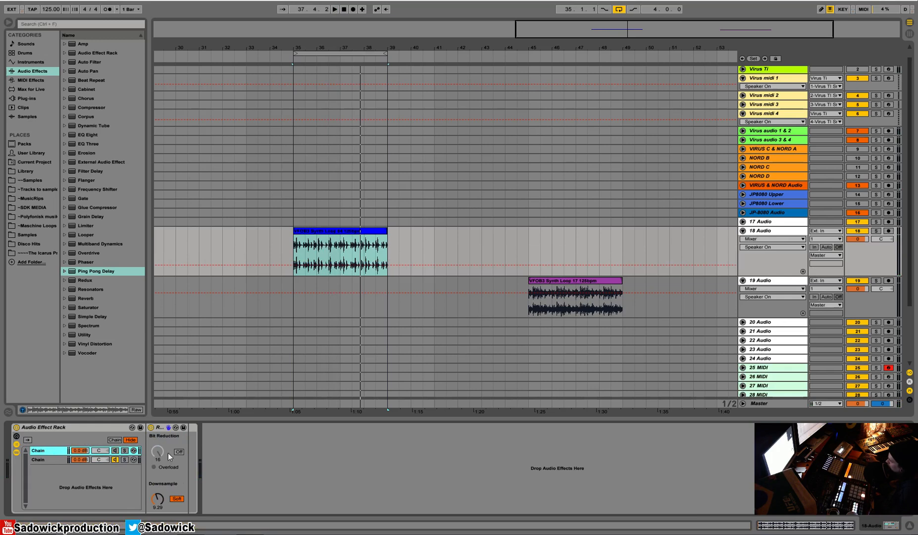
left_click(46, 459)
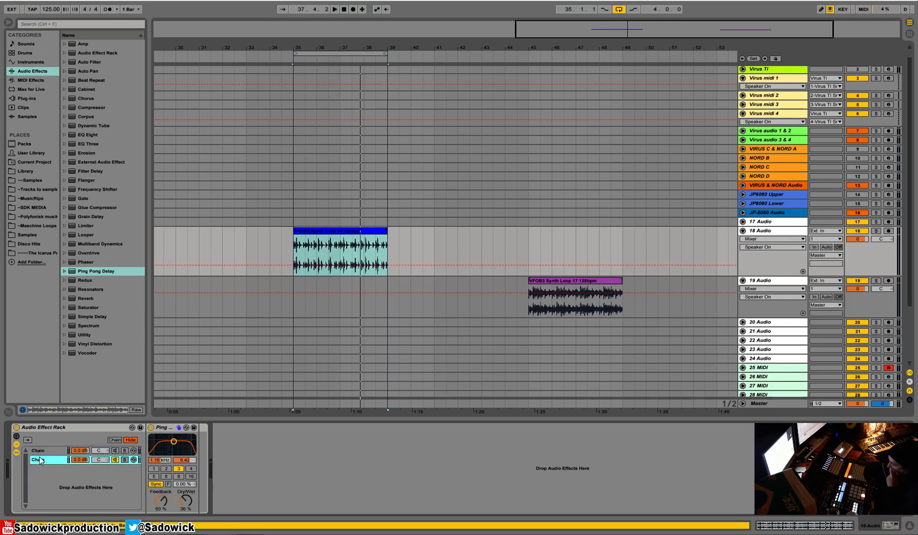
left_click_drag(185, 500, 185, 494)
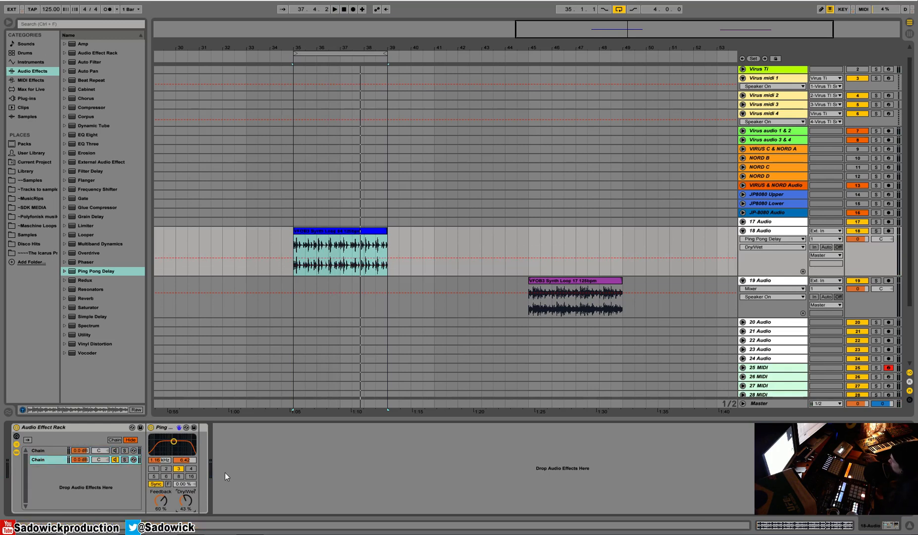
left_click(49, 451)
right_click(193, 467)
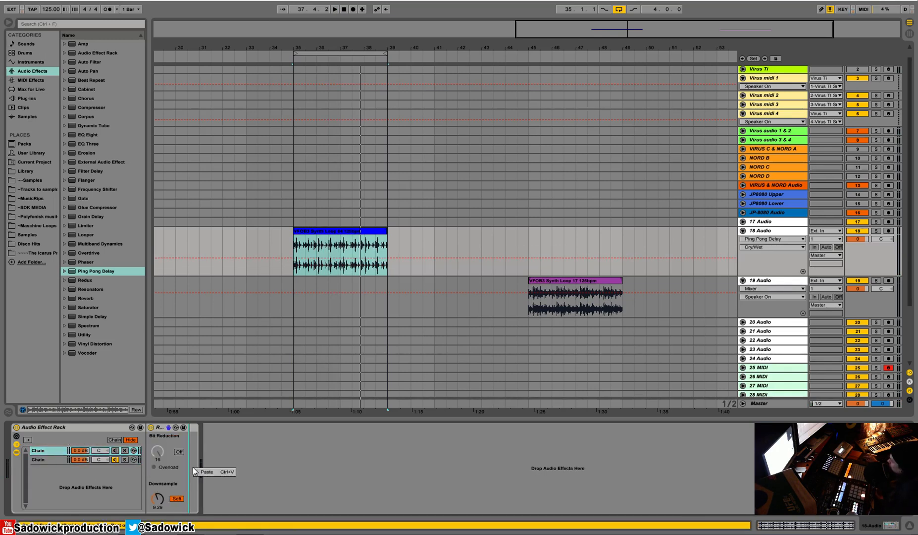
left_click(310, 410)
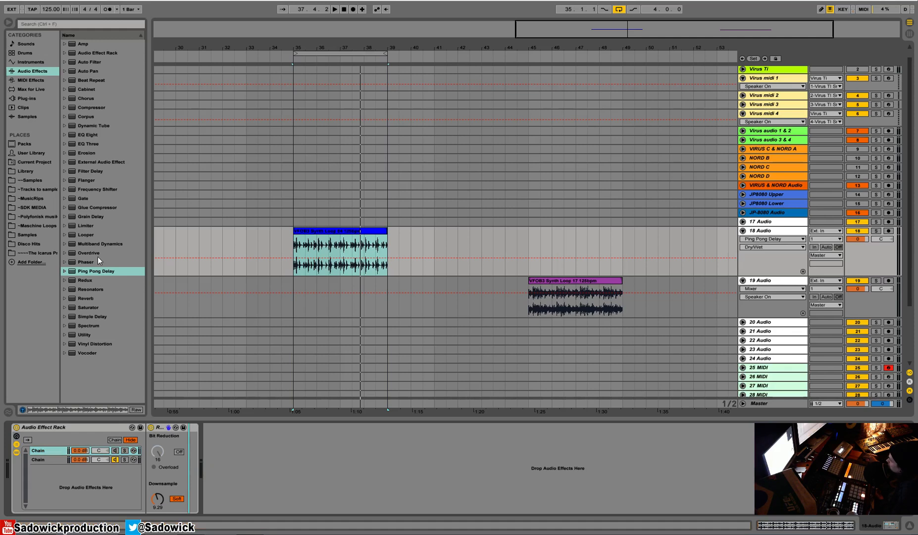
left_click_drag(85, 179, 65, 509)
left_click_drag(67, 476, 81, 185)
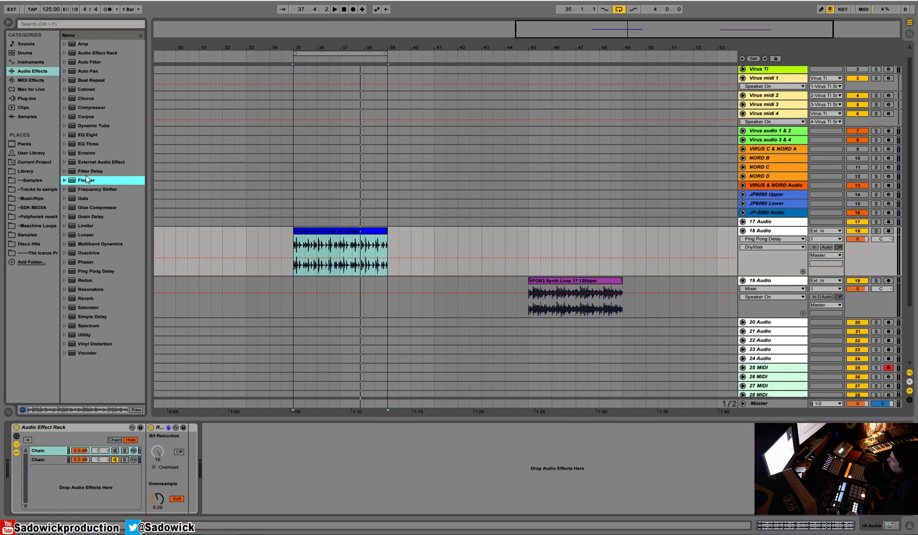
Add Reverb as a third parallel chain, with Dry/Wet at 29% and its Flat and Cut options off.
left_click_drag(90, 299, 55, 481)
key("space")
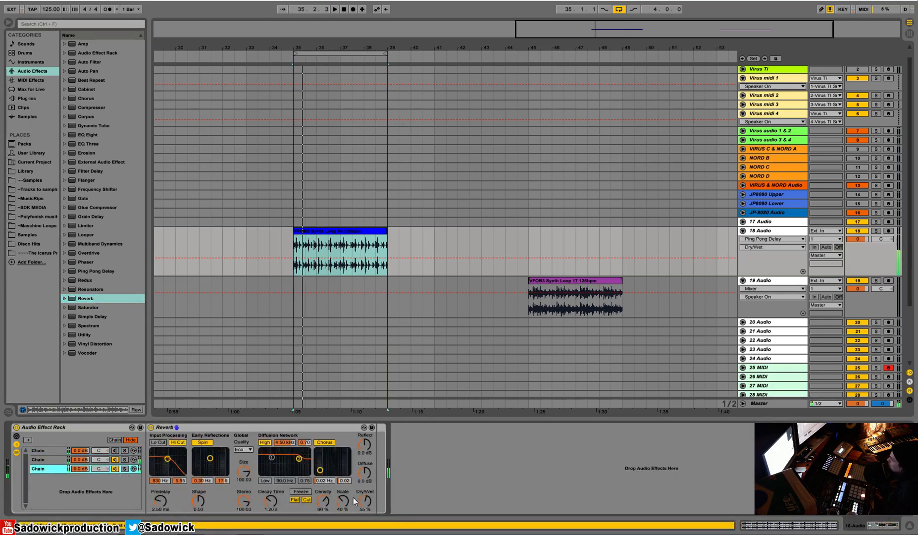
left_click_drag(365, 500, 365, 513)
left_click(309, 500)
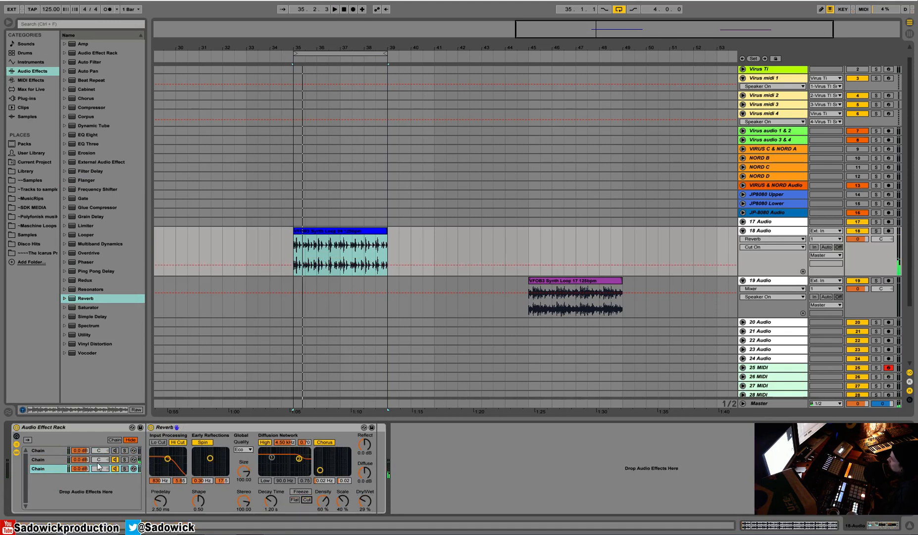
Reactivate the Redux chain, then set the Reverb's Dry/Wet to 31% and solo its chain.
left_click(116, 452)
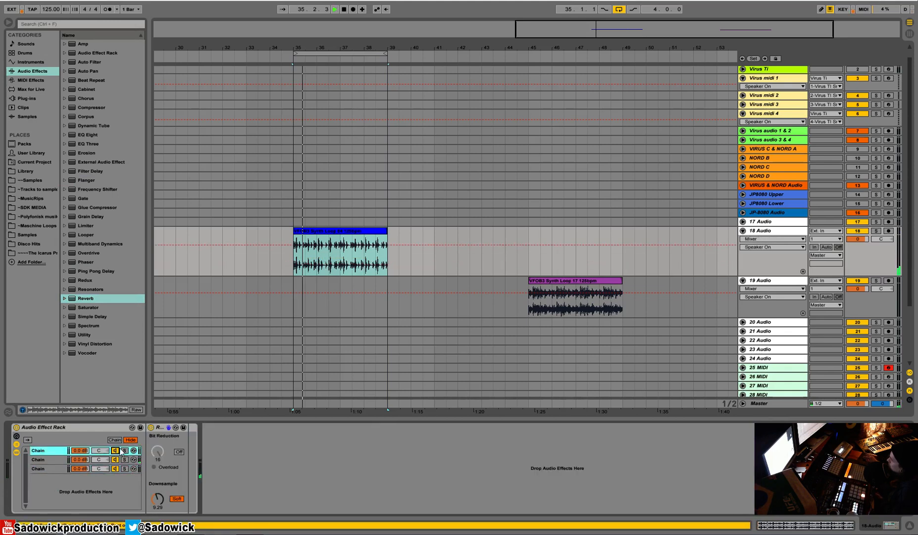
left_click(54, 468)
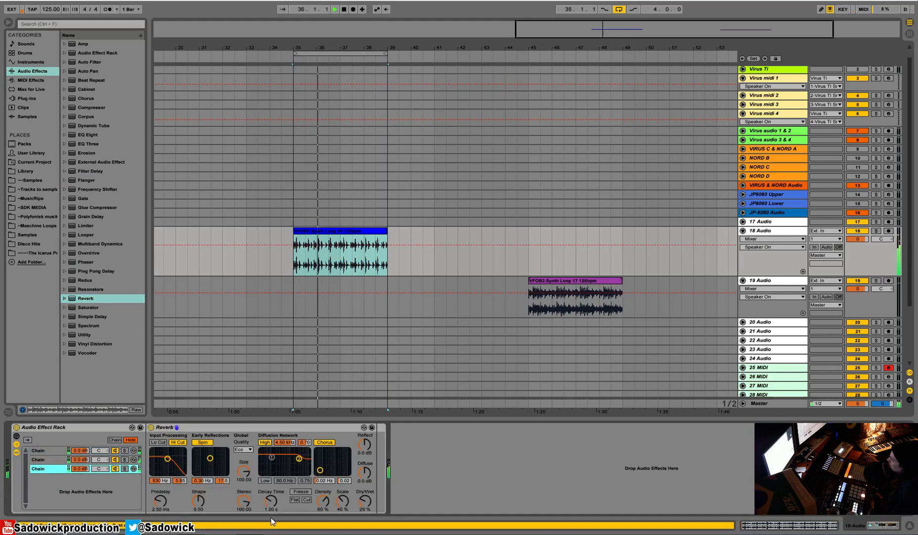
left_click_drag(367, 502, 367, 501)
left_click(124, 469)
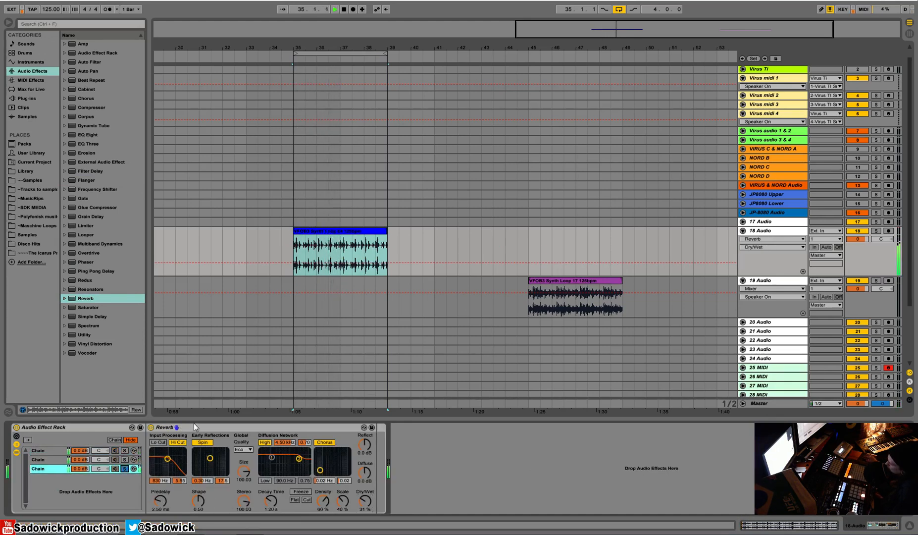
Add a Compressor after the Reverb in the third chain and compare the devices held in each chain.
key("space")
left_click_drag(91, 105, 356, 445)
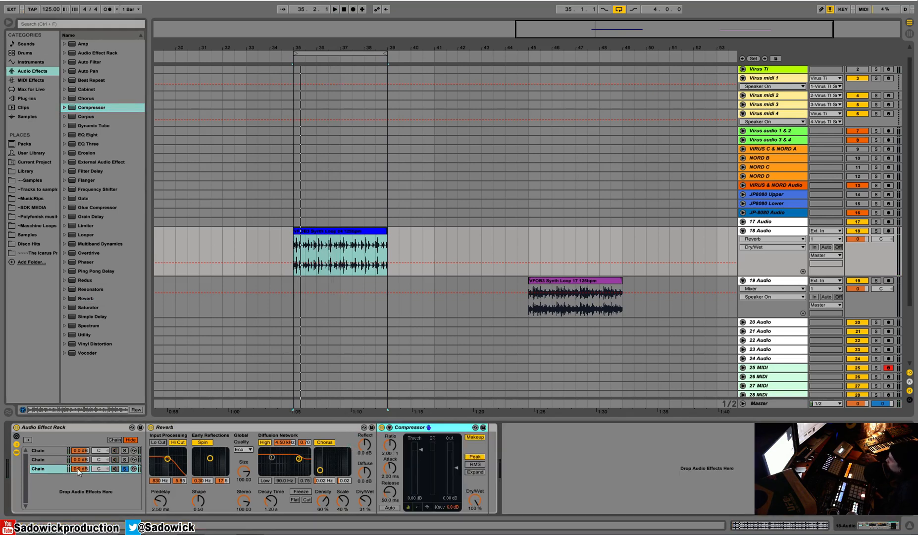
left_click(56, 461)
left_click(37, 451)
left_click(40, 460)
left_click(40, 449)
left_click(41, 468)
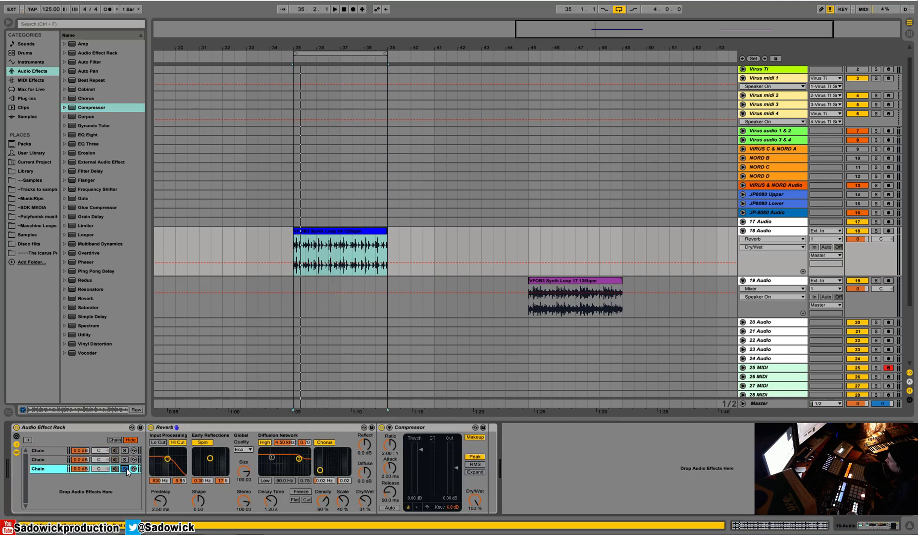
Solo the active Reverb chain and set its Compressor to an infinite ratio with a threshold of -31.0 dB during playback.
left_click(115, 468)
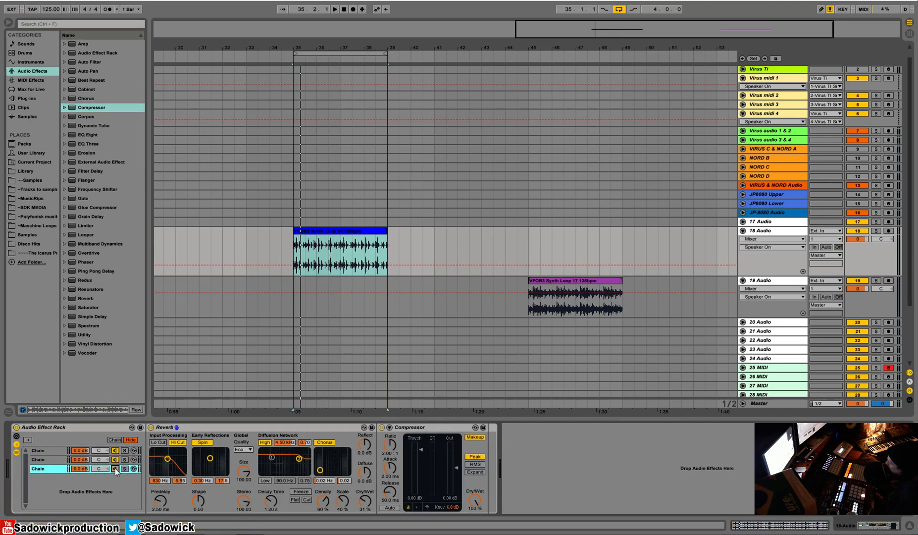
left_click(115, 469)
left_click(124, 469)
key("space")
left_click_drag(421, 450, 420, 483)
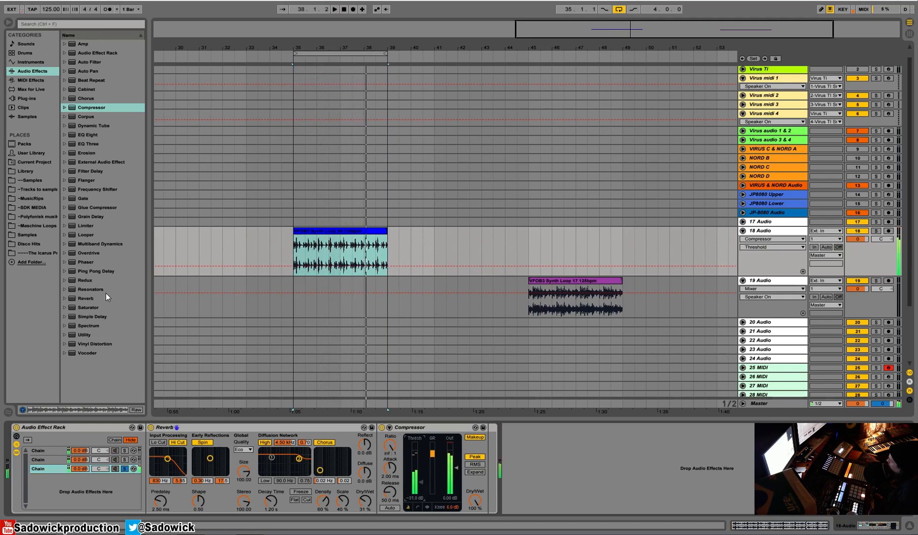
left_click_drag(81, 106, 493, 458)
right_click(526, 427)
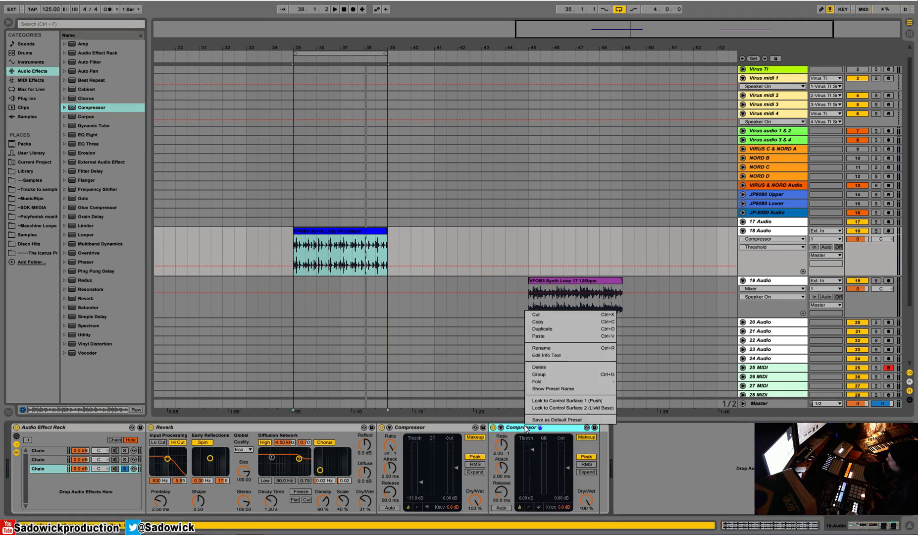
left_click(558, 315)
Unsolo the Reverb chain and audition all three parallel chains together while viewing the delay and Redux chains.
key("space")
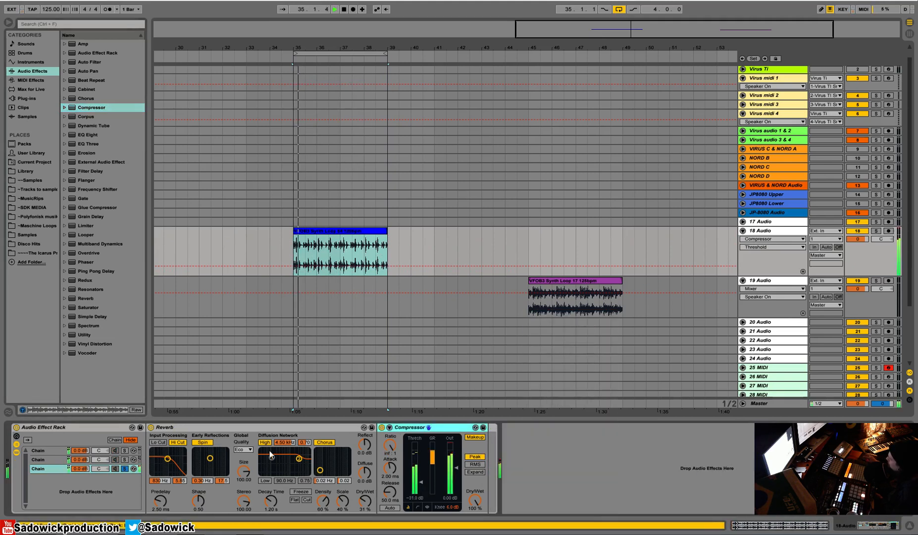
key("space")
left_click(125, 468)
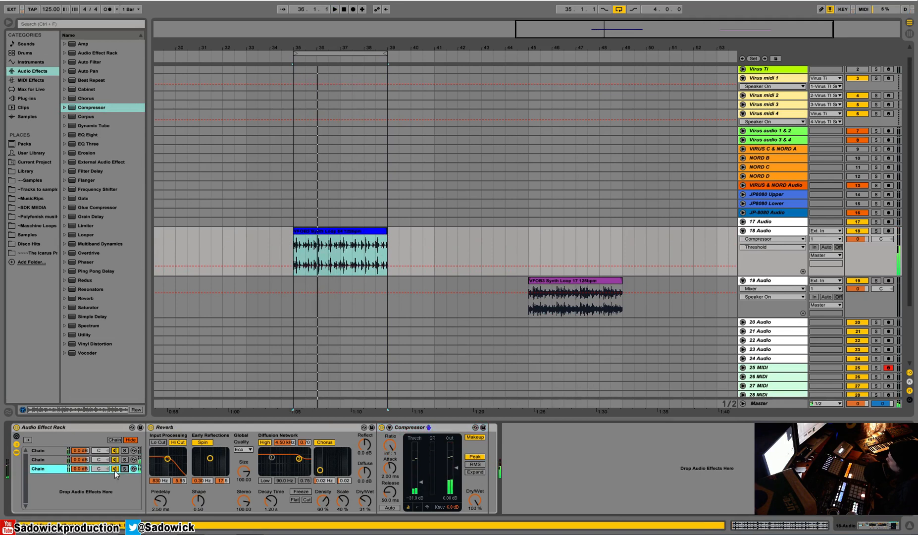
left_click(58, 459)
key("space")
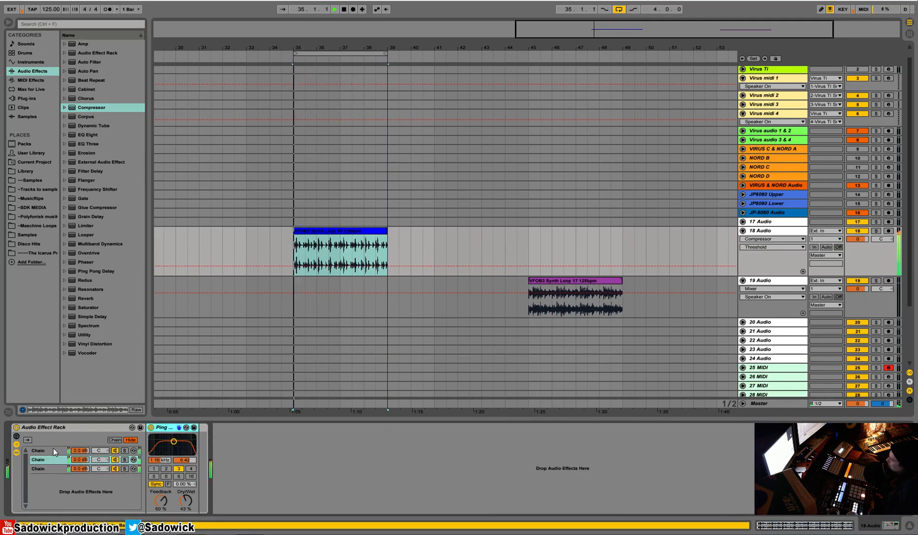
left_click(53, 448)
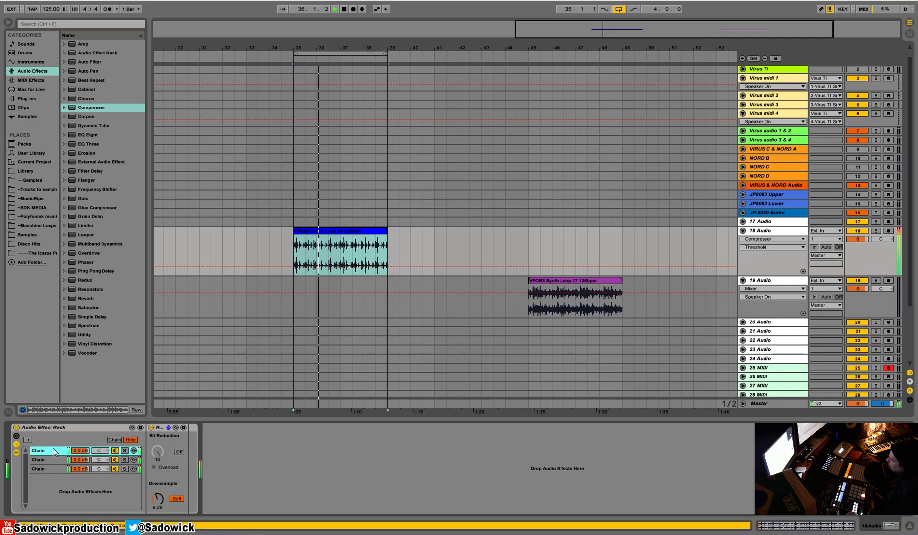
Compare playback with the Redux chain off and on, then review the devices in the delay and reverb chains.
left_click(115, 451)
left_click(115, 452)
key("space")
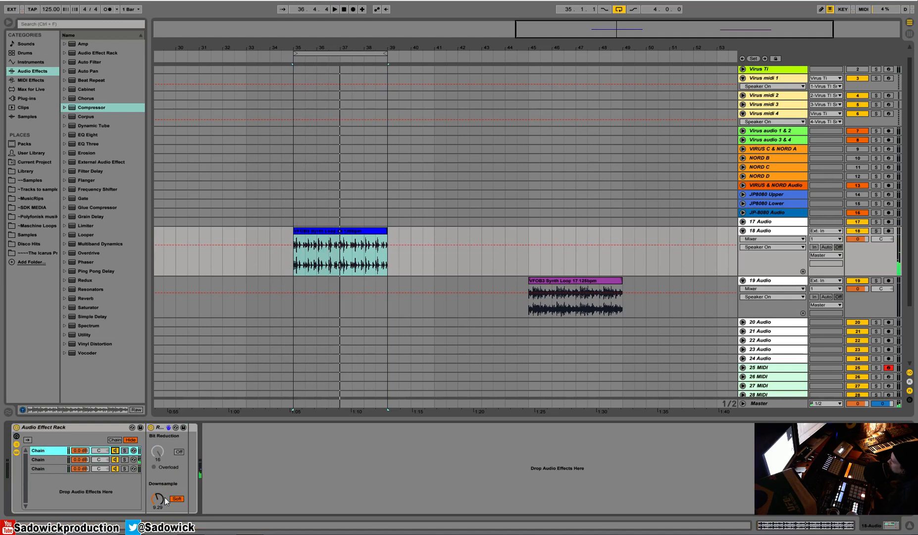
left_click(45, 459)
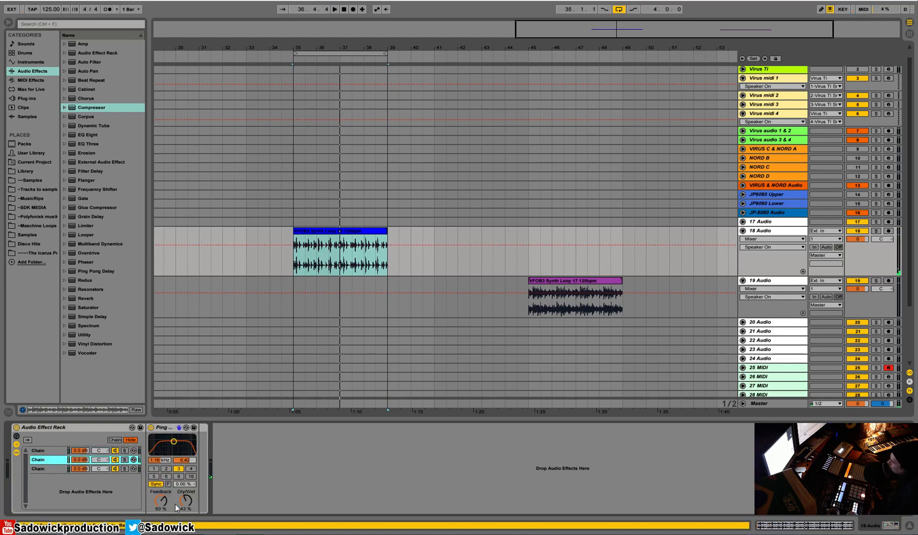
left_click(51, 466)
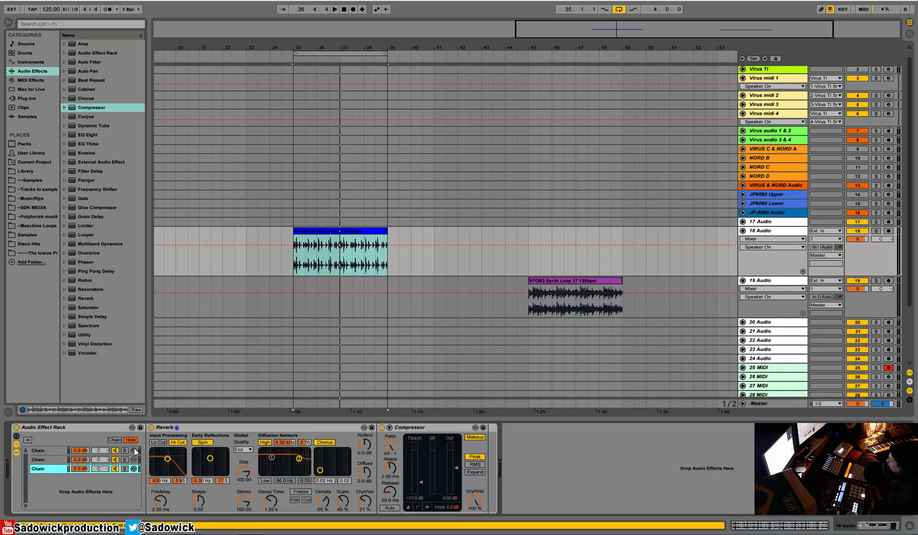
Pan the Ping Pong Delay chain to 50L and the Reverb chain to 50R, then audition the rack.
left_click(49, 459)
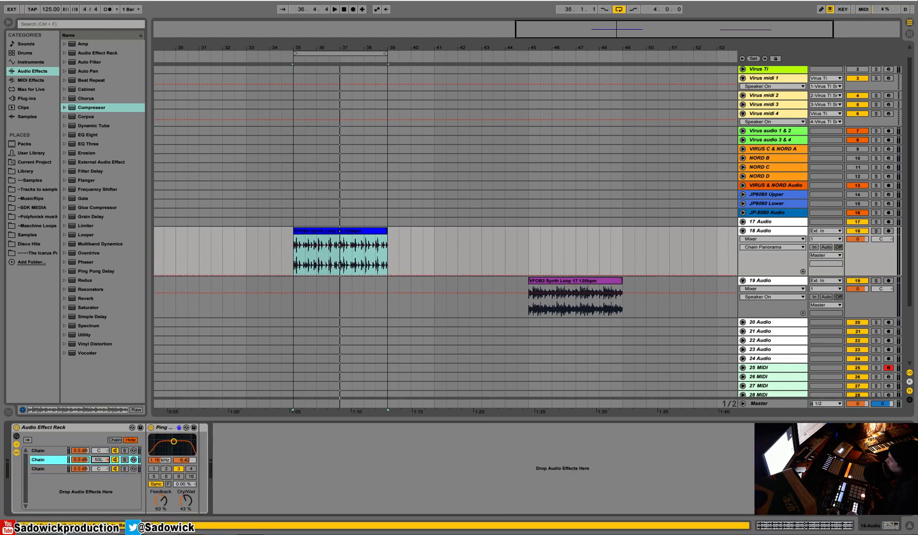
left_click(98, 466)
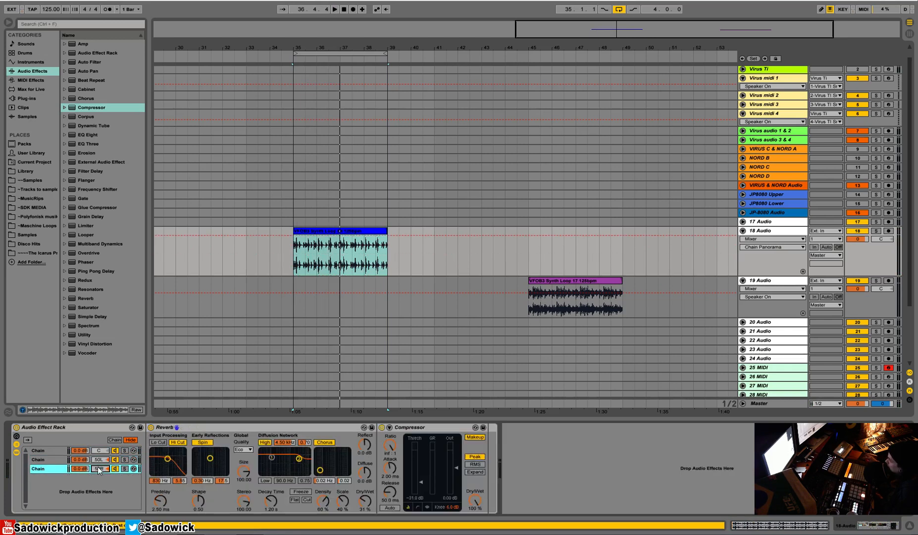
key("space")
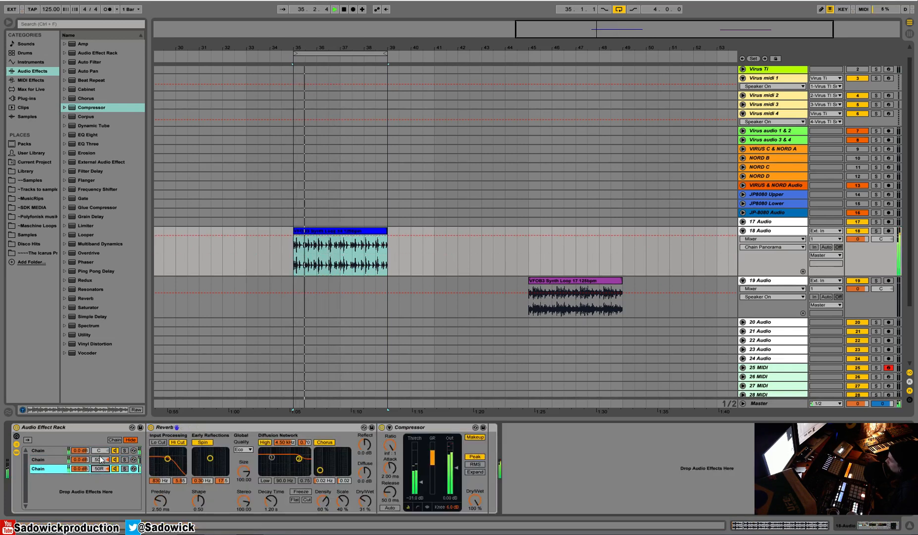
key("space")
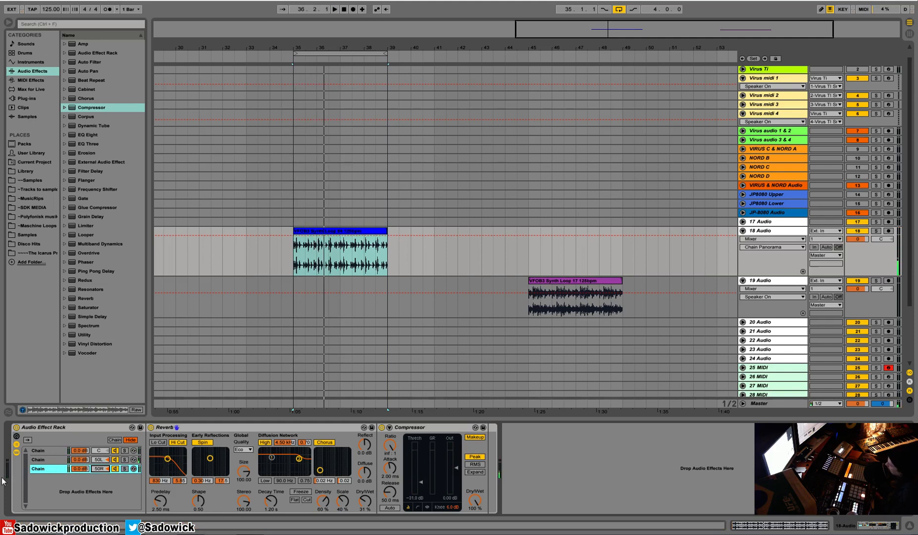
Cut the Audio Effect Rack from track 18, then loop the synth clip on track 19 and play it dry.
right_click(46, 436)
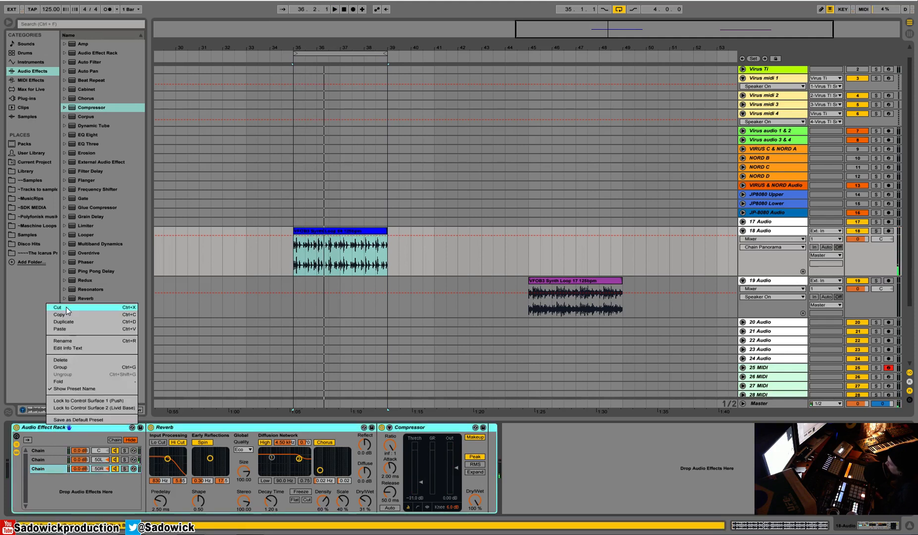
left_click(69, 307)
left_click(574, 274)
left_click_drag(341, 53, 578, 85)
left_click(596, 281)
key("space")
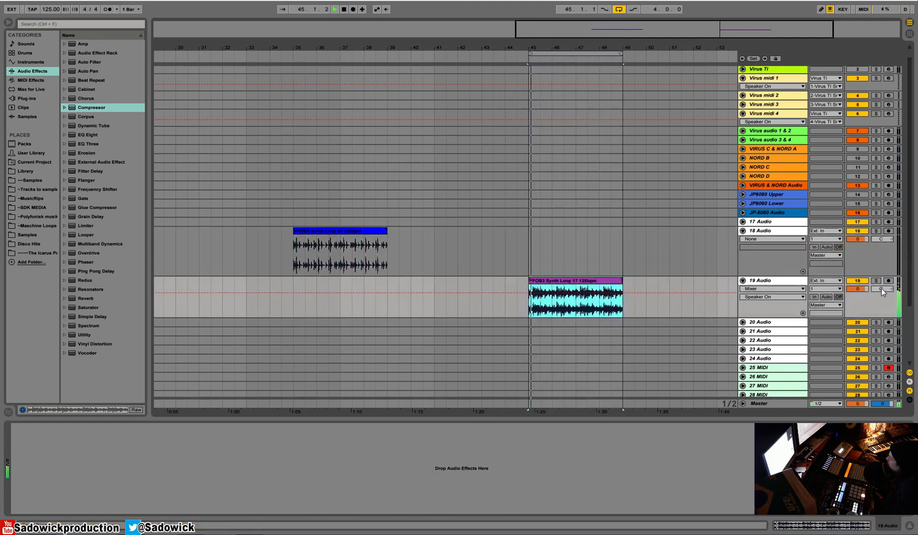
Build an Audio Effect Rack on track 19 with two parallel chains, each holding a Utility.
left_click_drag(624, 48, 436, 54)
left_click(856, 307)
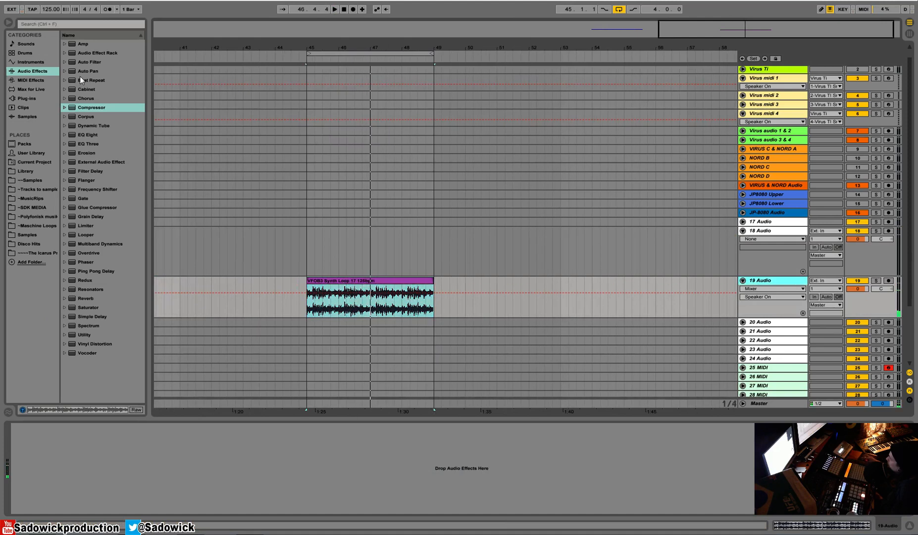
left_click_drag(87, 52, 121, 476)
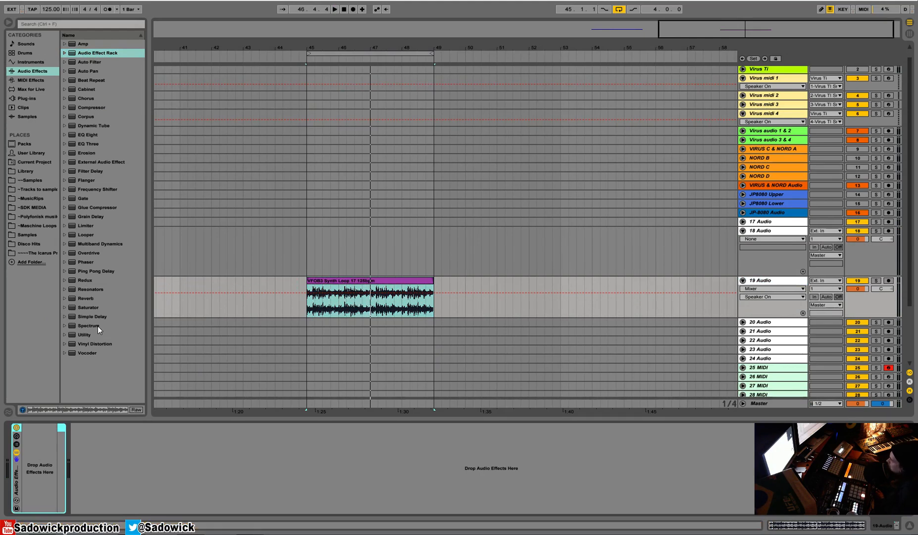
left_click_drag(82, 334, 39, 457)
key("ctrl+g")
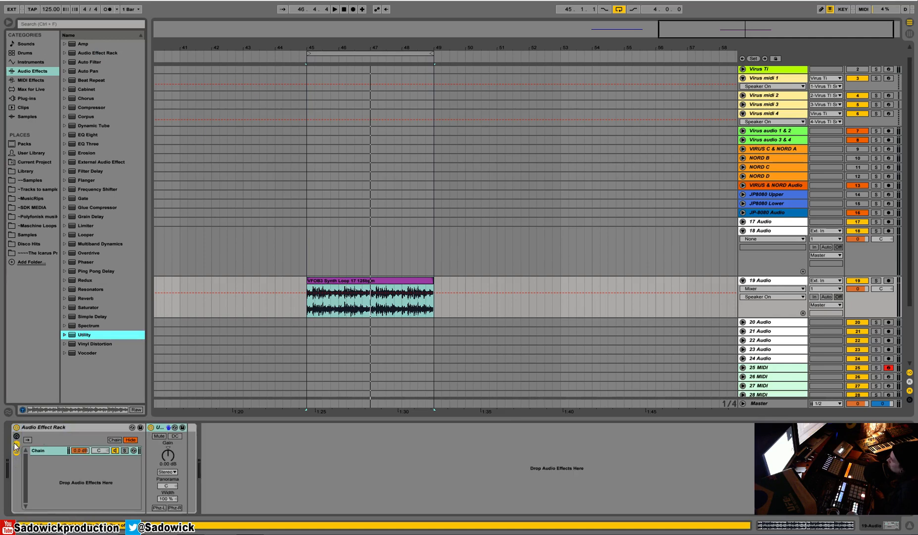
left_click_drag(91, 334, 56, 477)
left_click(51, 449)
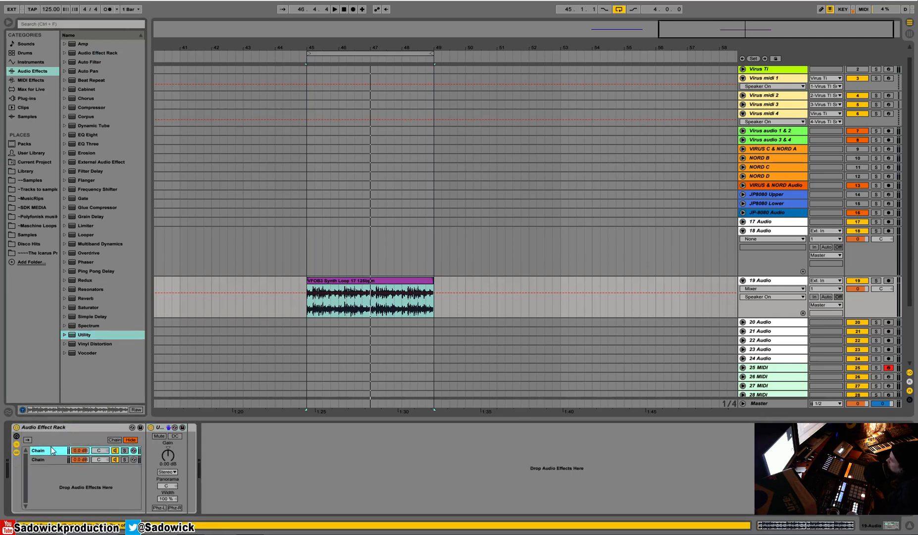
Solo each chain in turn, setting the Utility Width to 0% in the first and 200% in the second.
left_click(125, 451)
left_click_drag(169, 497, 170, 520)
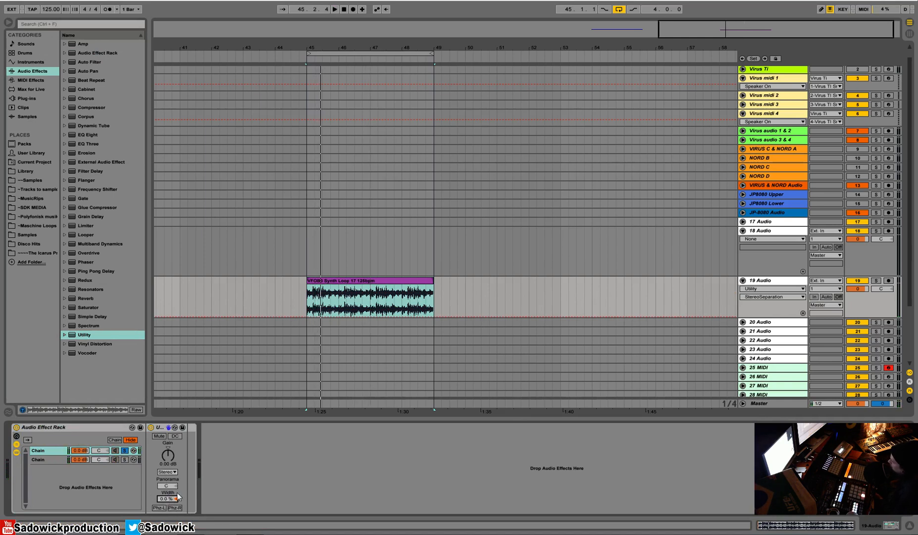
left_click(37, 460)
left_click(124, 459)
key("space")
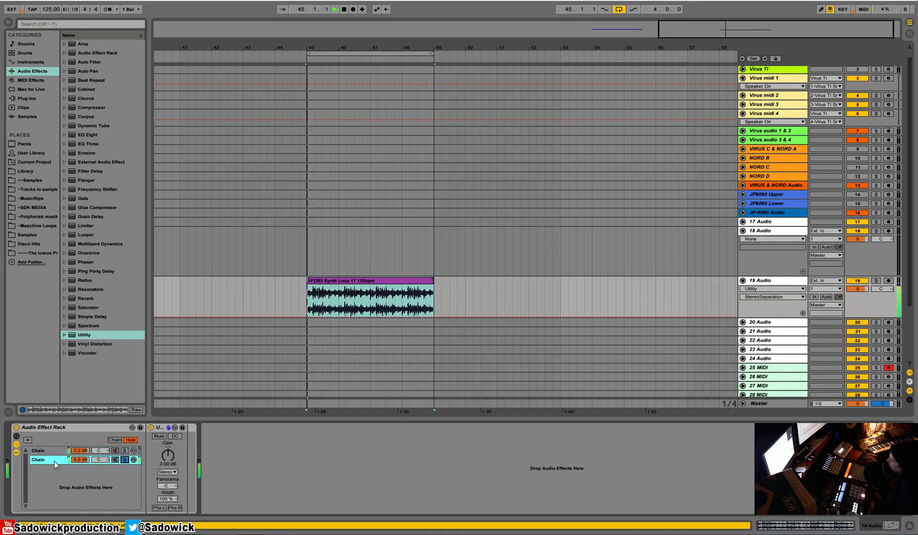
left_click_drag(164, 498, 164, 450)
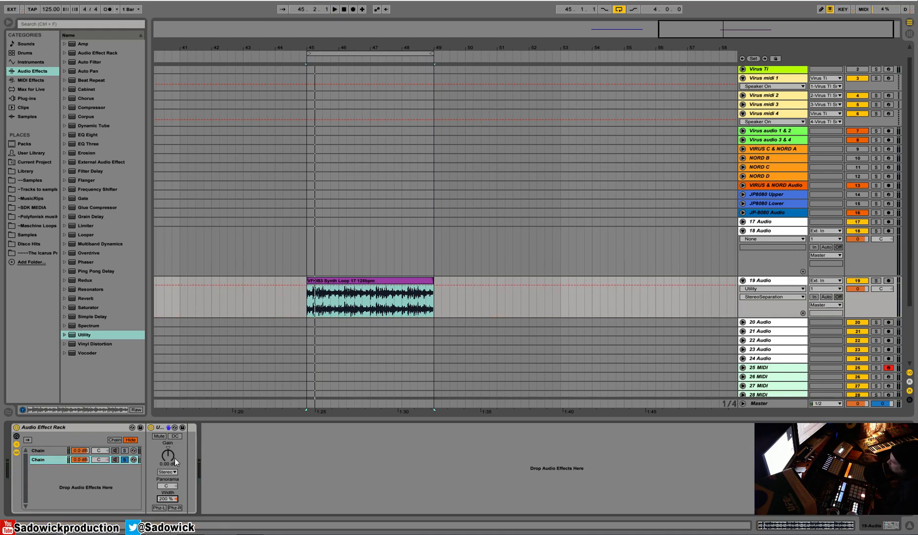
Audition the soloed wide second chain, then unsolo it and play both chains together.
key("space")
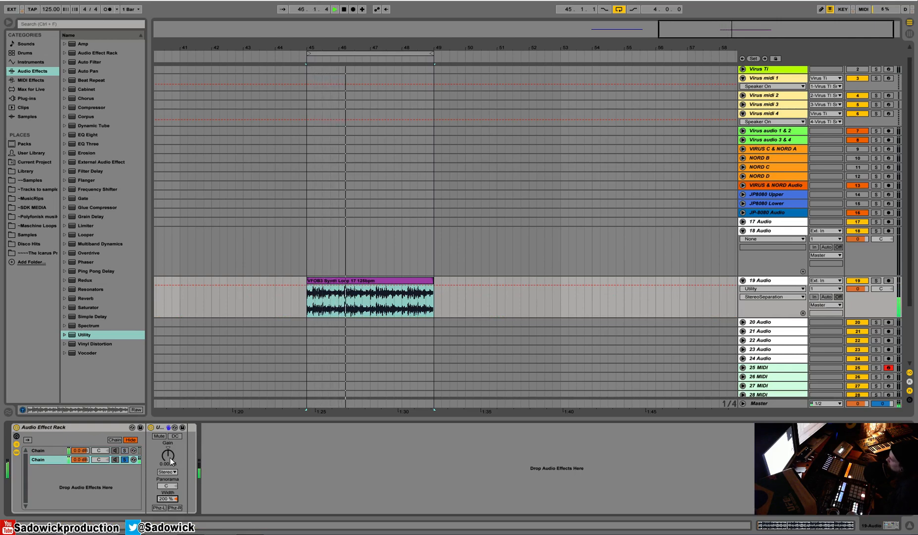
left_click(125, 459)
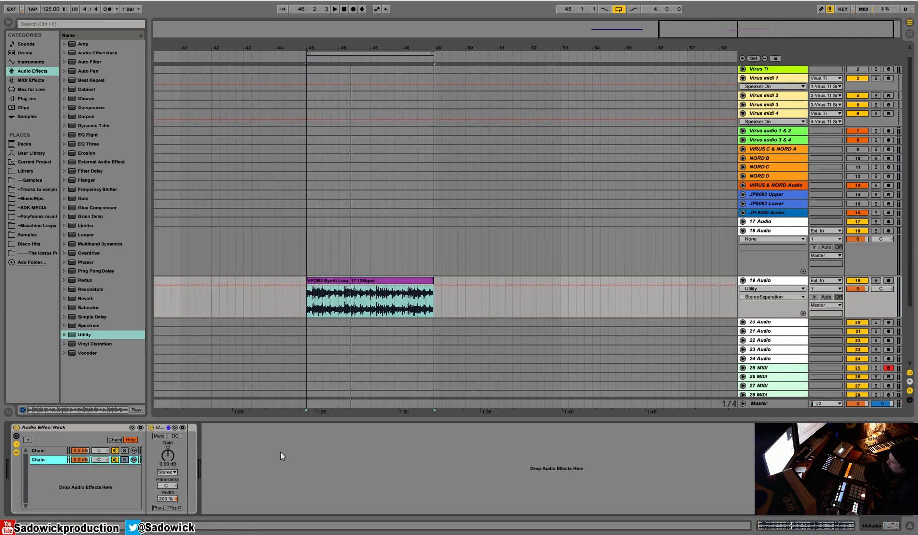
key("space")
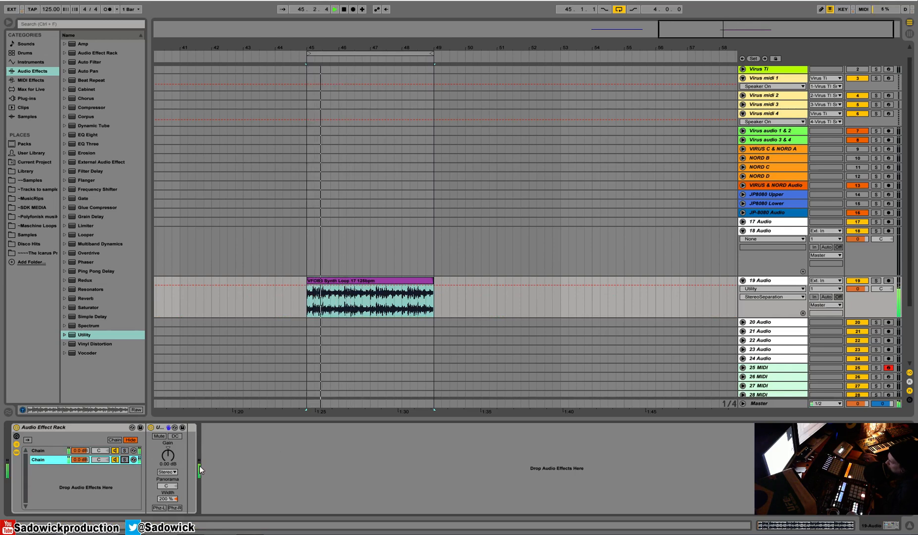
Solo the second chain and add a Reverb after its Utility with Dry/Wet at 32% and Decay Time at 4.55 s.
left_click(124, 459)
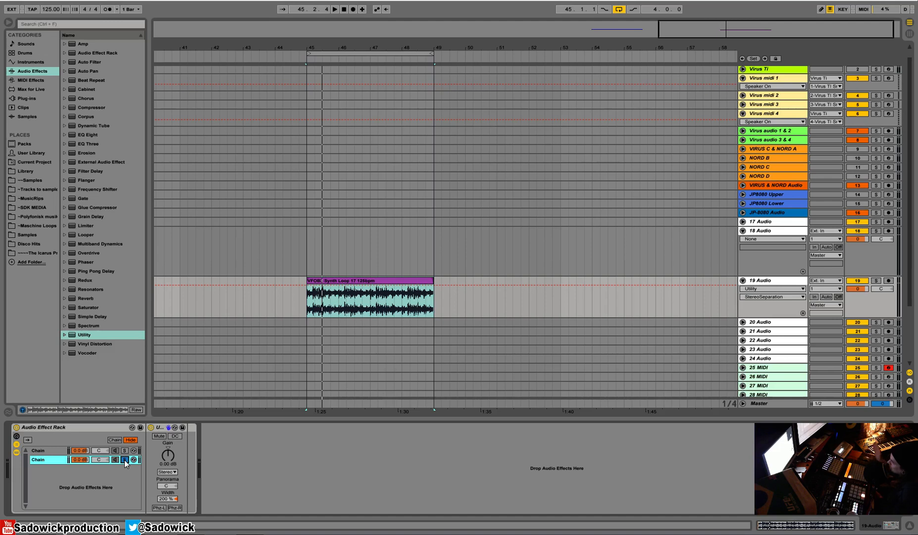
left_click(81, 299)
left_click_drag(102, 317, 178, 479)
left_click_drag(404, 502, 404, 512)
key("space")
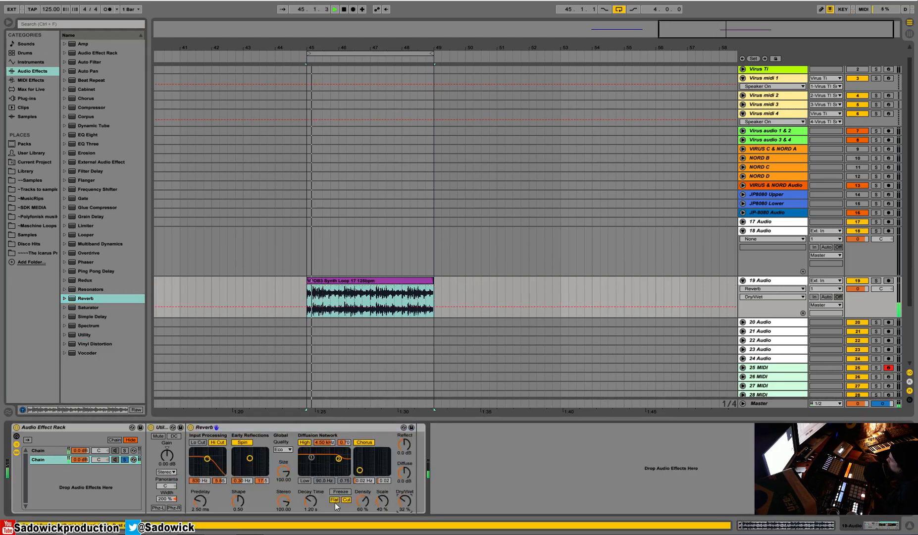
left_click_drag(310, 502, 311, 488)
key("space")
Add a Compressor after the Reverb with an infinite ratio and a threshold of -18.2 dB.
left_click_drag(91, 108, 430, 406)
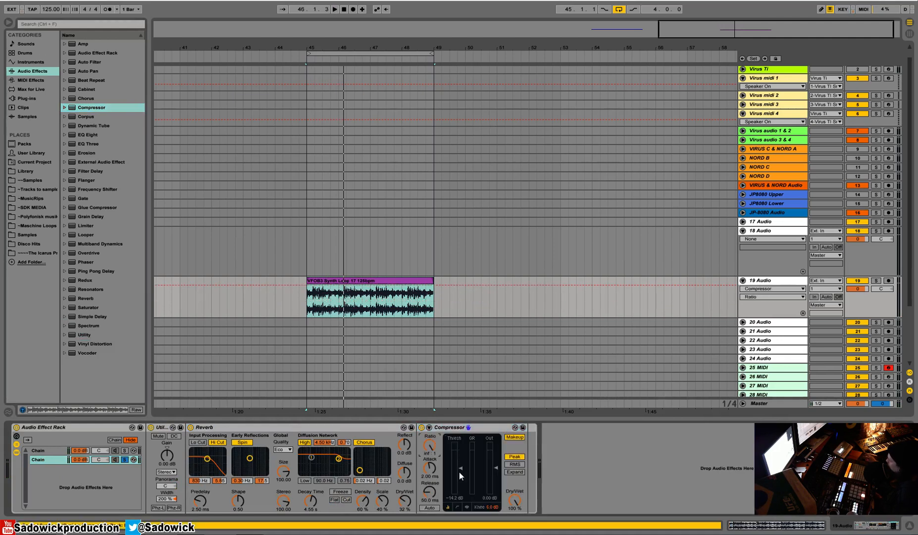
key("space")
left_click_drag(459, 468, 459, 473)
key("space")
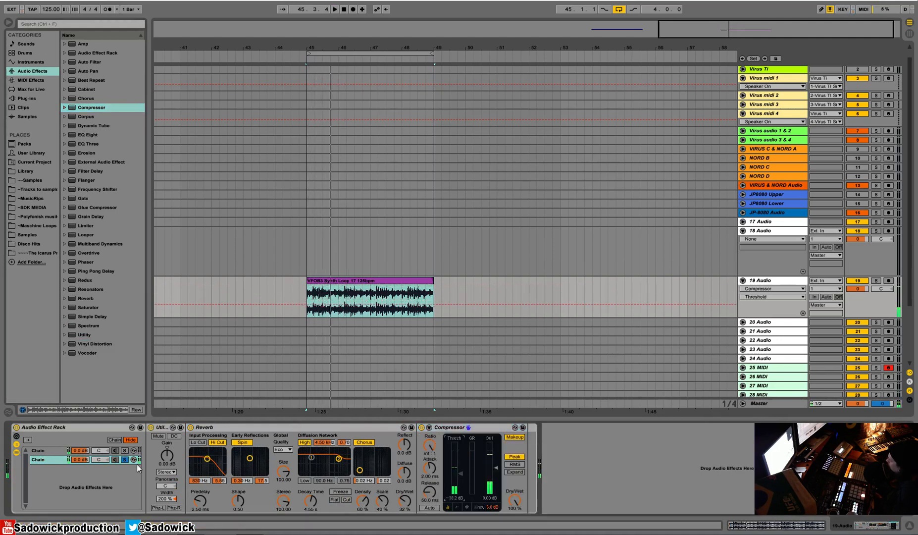
Unsolo the second chain and compare the synth loop with the whole rack bypassed and active.
left_click(125, 460)
key("space")
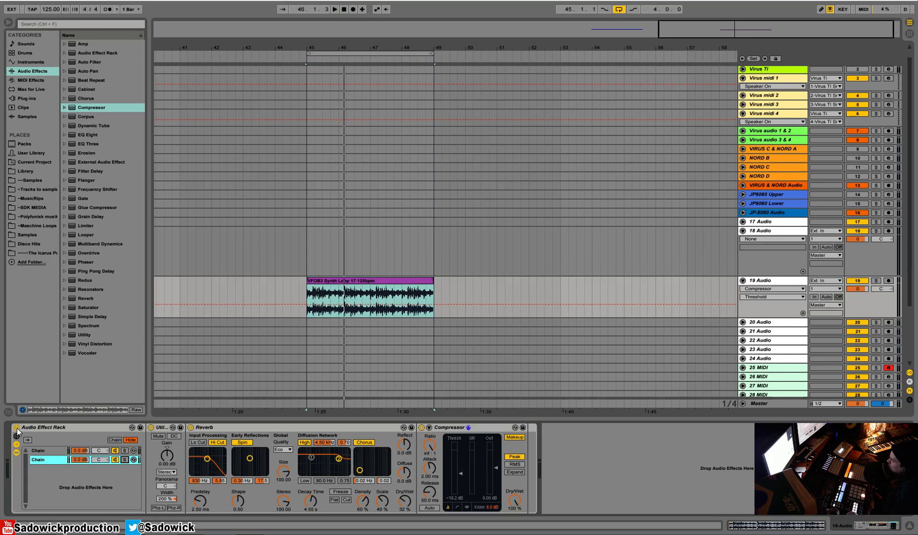
left_click(16, 428)
key("space")
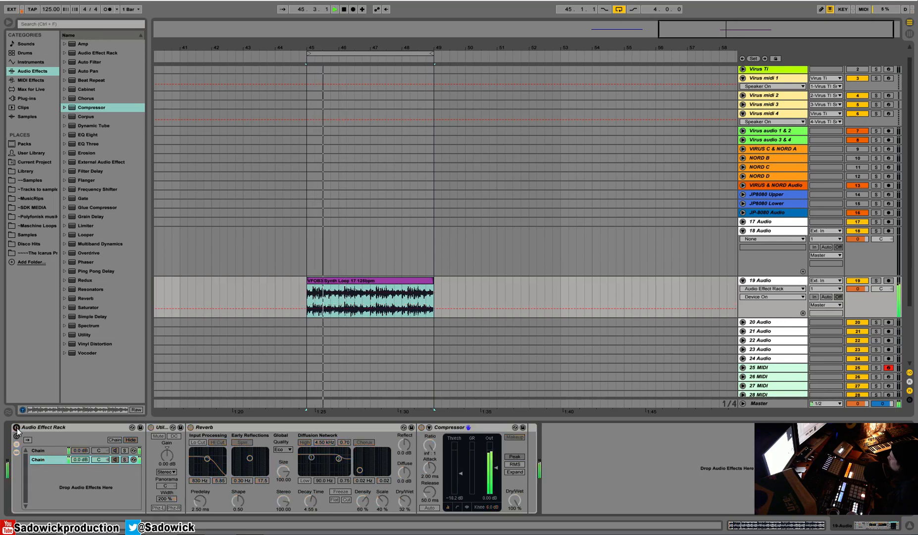
left_click(17, 427)
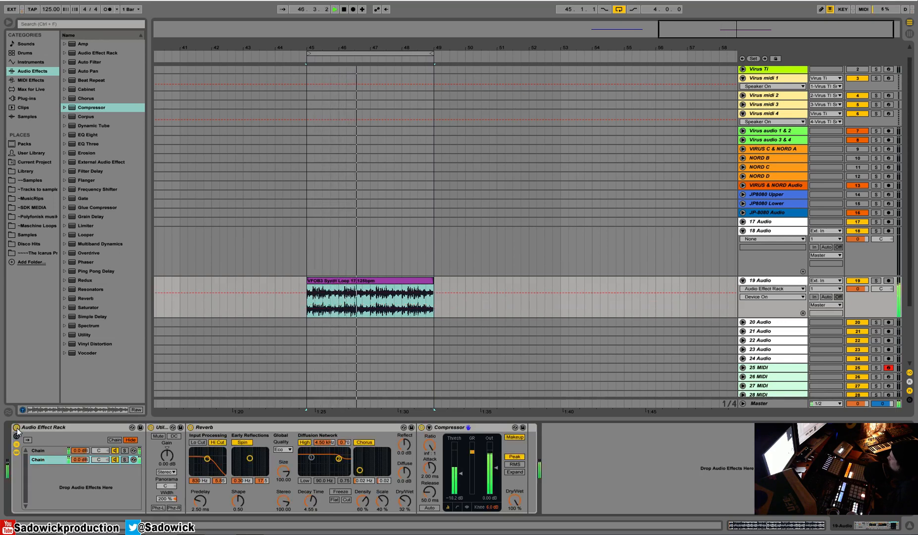
Add a Redux after the first chain's Utility with Soft downsampling at 12.9, then solo that chain and audition it.
left_click(51, 451)
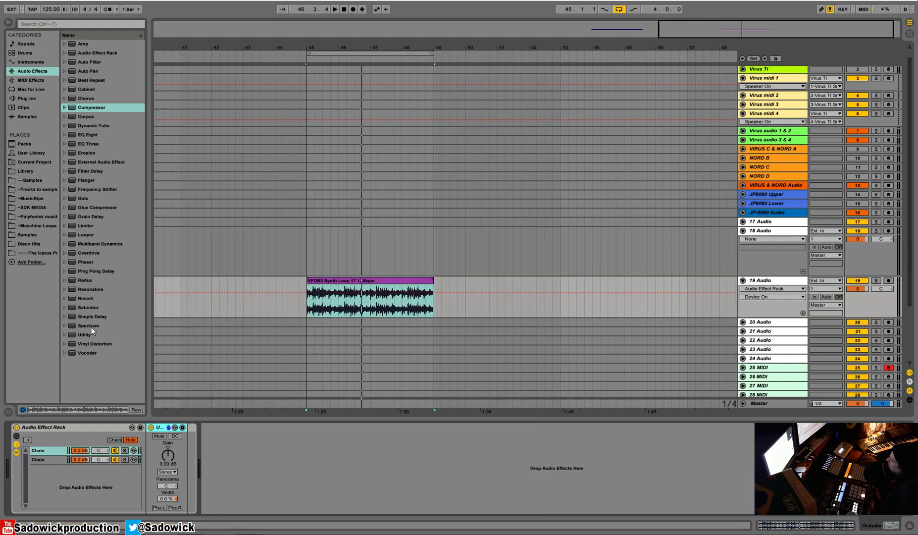
left_click_drag(85, 280, 197, 486)
left_click(217, 499)
key("space")
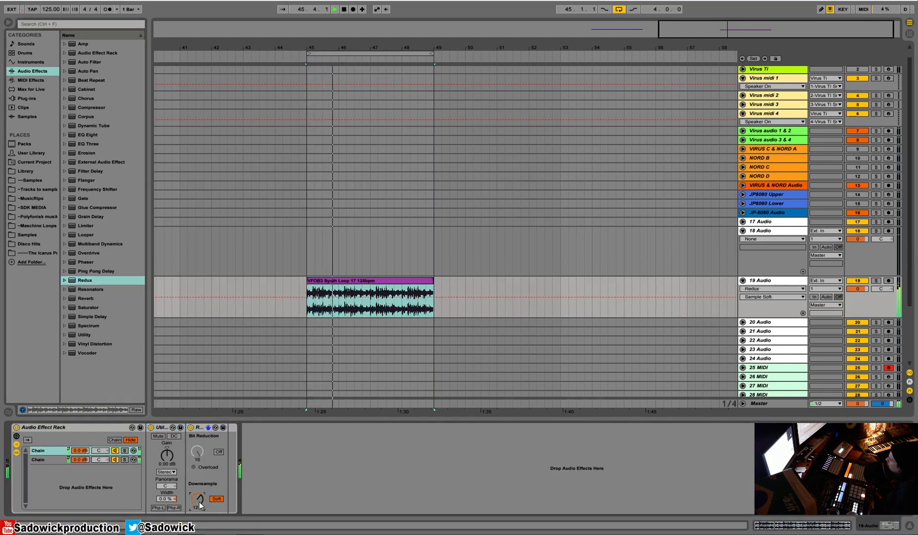
left_click(125, 451)
key("space")
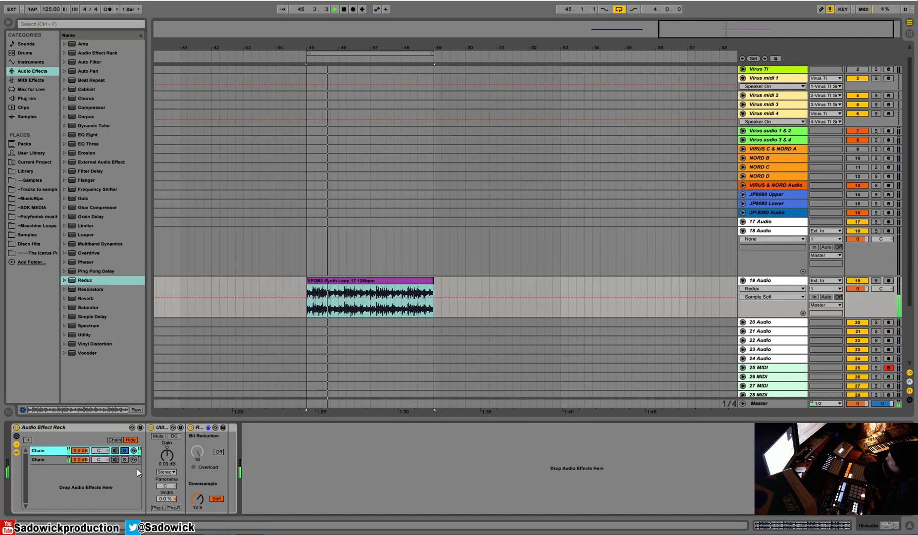
Solo the second chain and add an EQ Eight after the Compressor, cutting the lows and setting band 4 to 1.14 kHz with 10.3 dB gain.
left_click(125, 460)
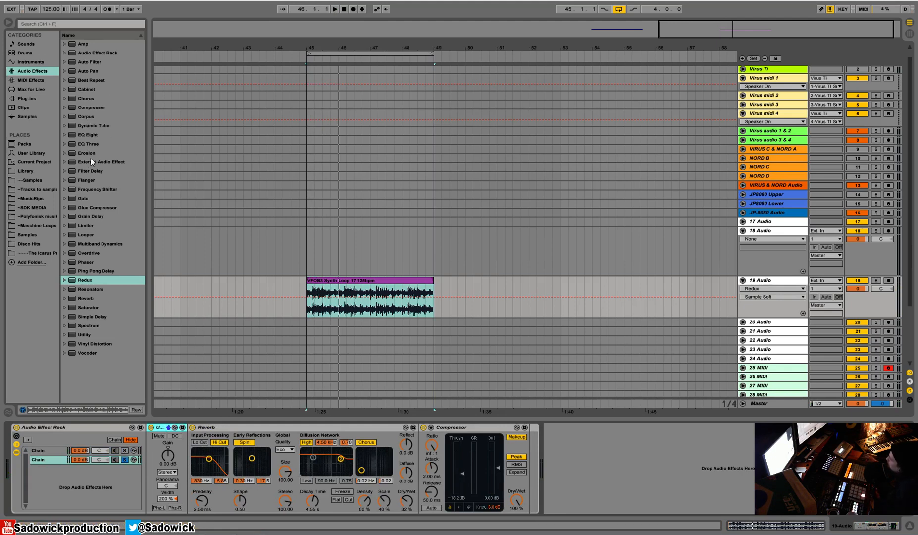
left_click(82, 142)
left_click(84, 135)
left_click_drag(526, 467, 620, 472)
key("space")
left_click_drag(688, 463, 649, 443)
Unsolo the second chain to compare the full rack bypassed and active during playback, then fold the EQ Eight.
left_click(125, 459)
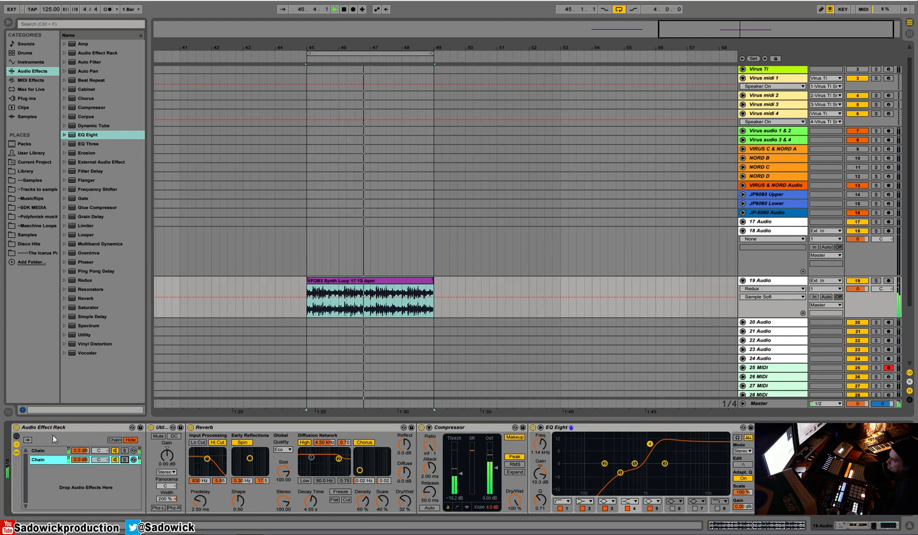
left_click(16, 427)
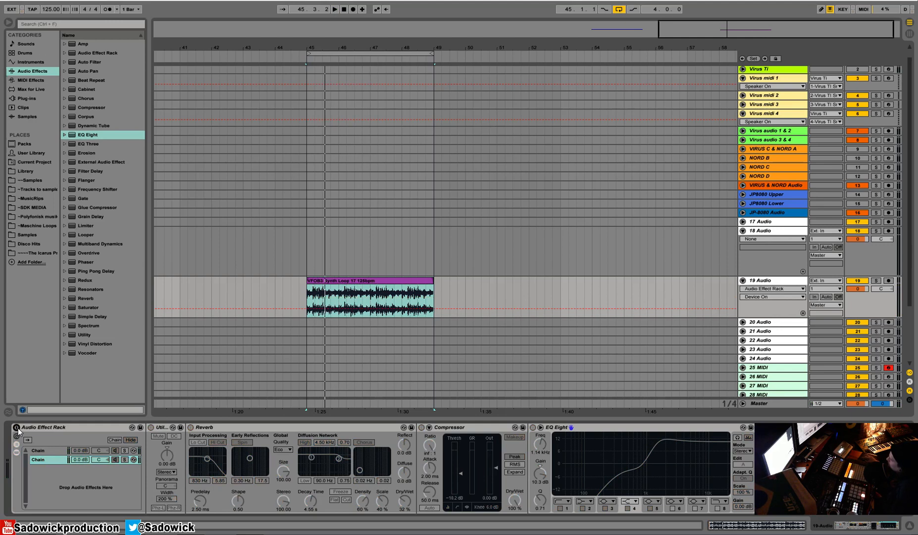
left_click(16, 426)
key("space")
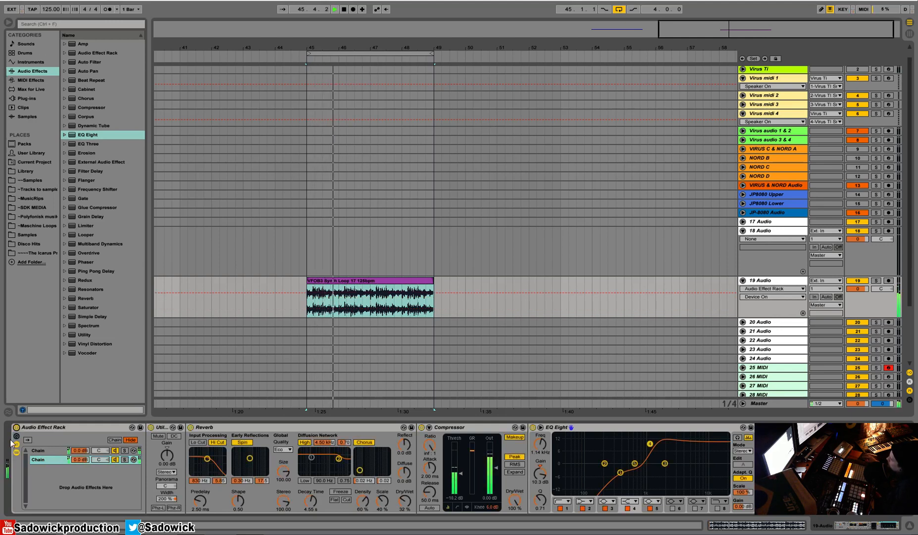
key("space")
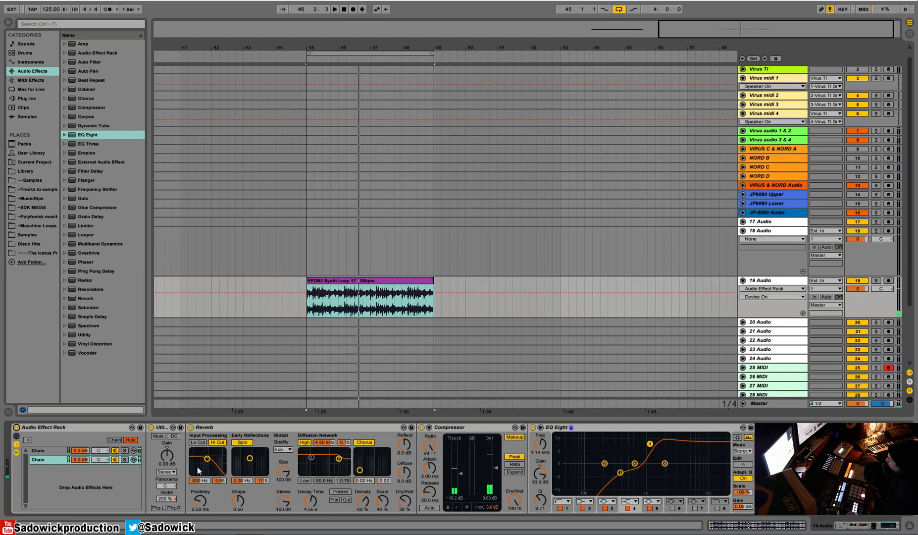
double_click(590, 426)
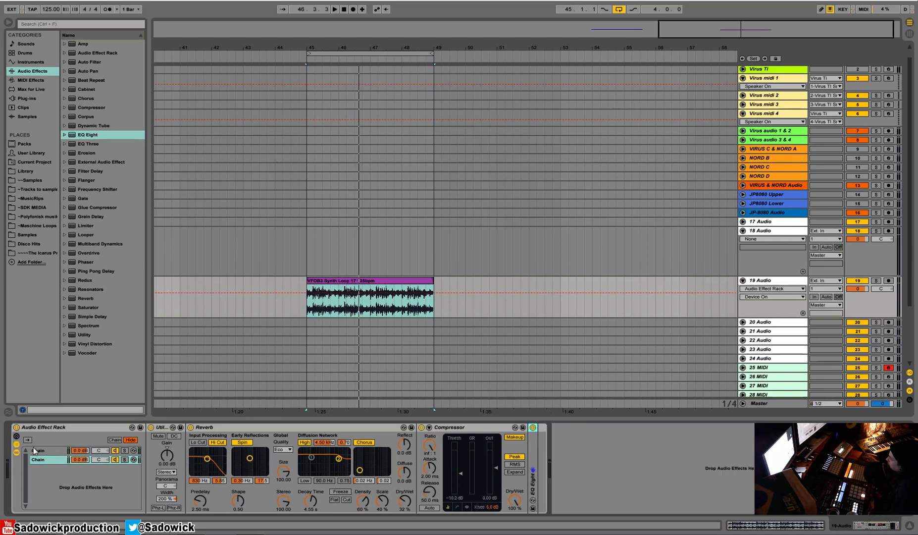
Show the rack's macros, map the second chain's Reverb Dry/Wet to Macro 1, and display the first chain's devices.
left_click(16, 437)
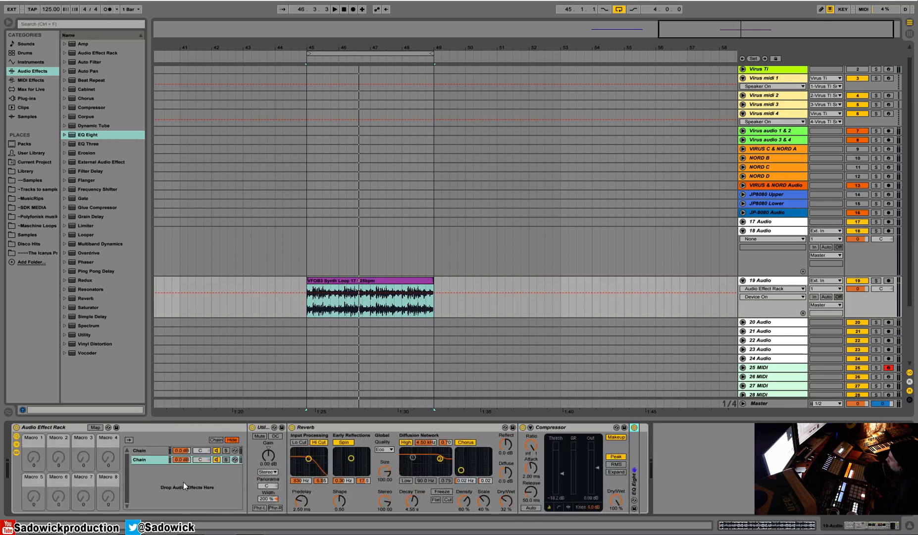
left_click(153, 451)
left_click(153, 459)
left_click(153, 450)
left_click(151, 460)
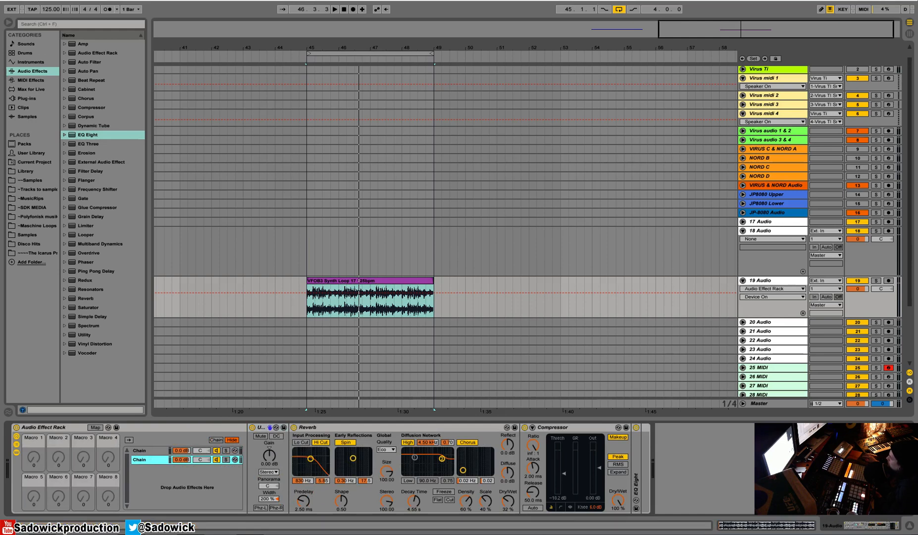
right_click(511, 501)
left_click(530, 449)
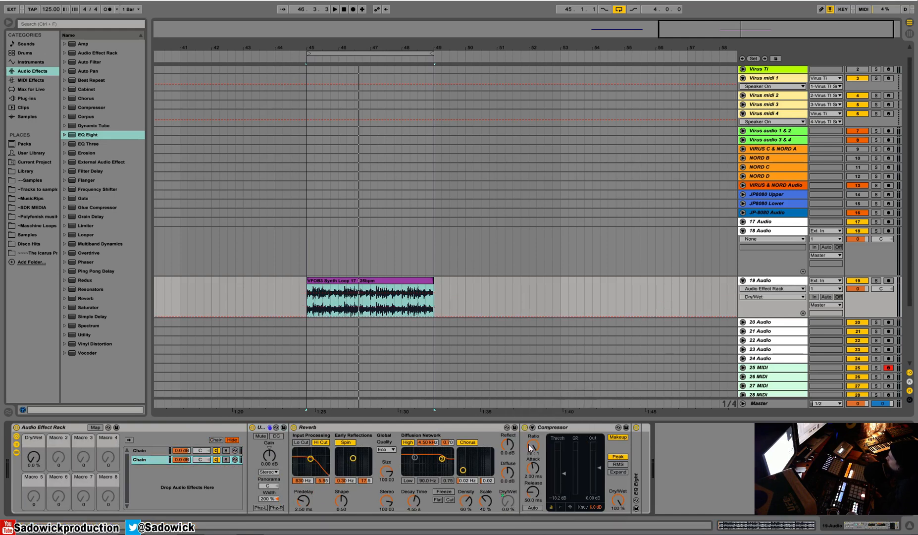
left_click(168, 452)
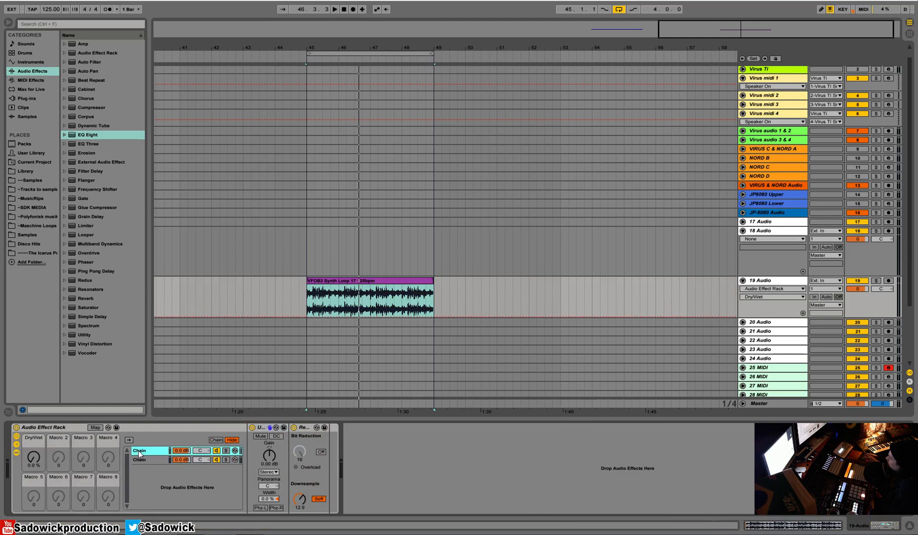
right_click(333, 467)
left_click(347, 470)
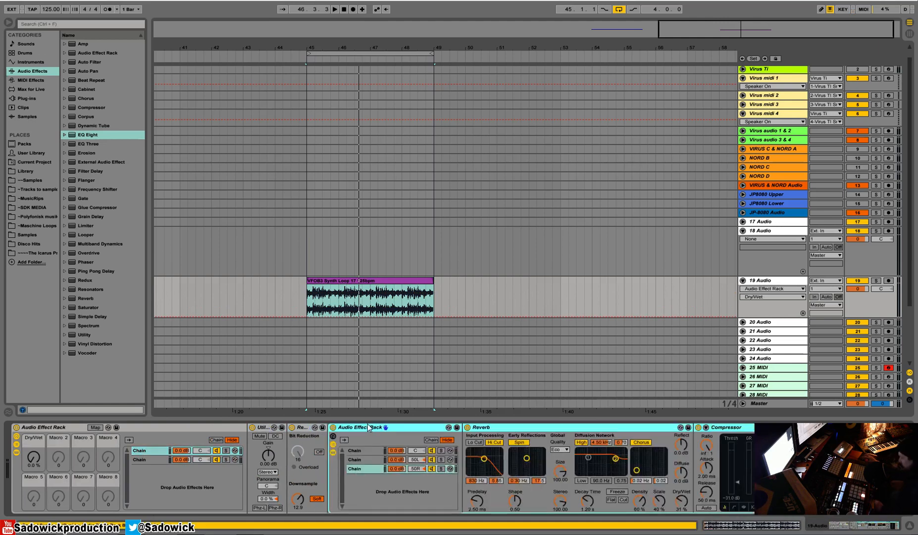
key("Delete")
left_click(334, 466)
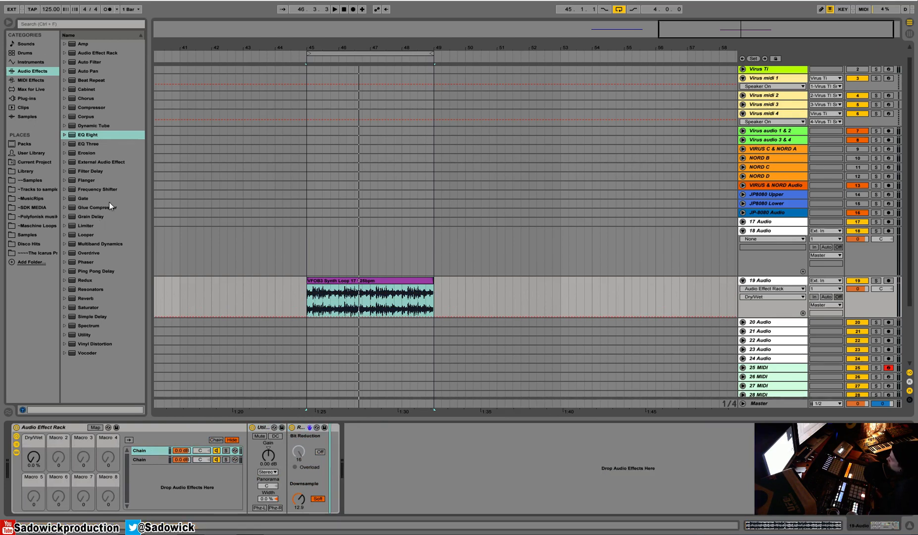
Add a Phaser after the first chain's Redux and map its Dry/Wet to the rack's Dry/Wet macro.
left_click_drag(87, 262, 338, 468)
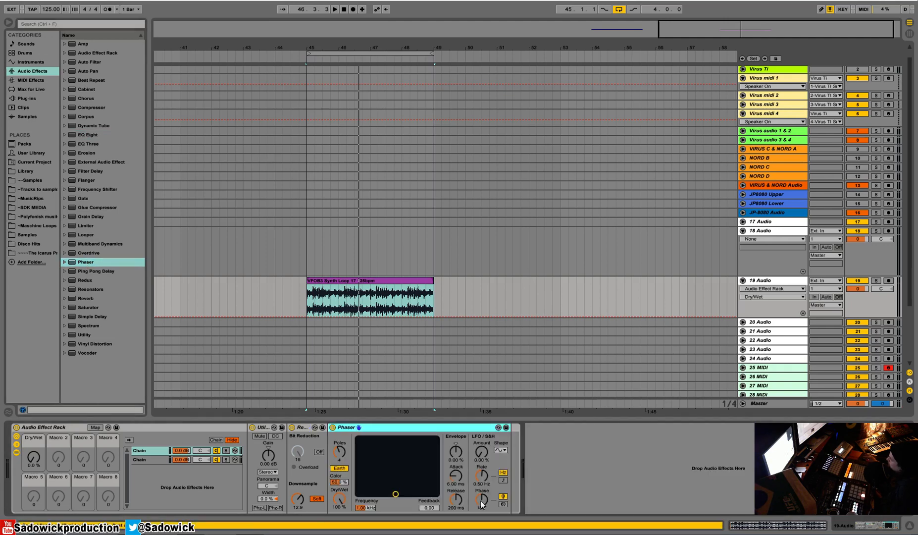
right_click(339, 503)
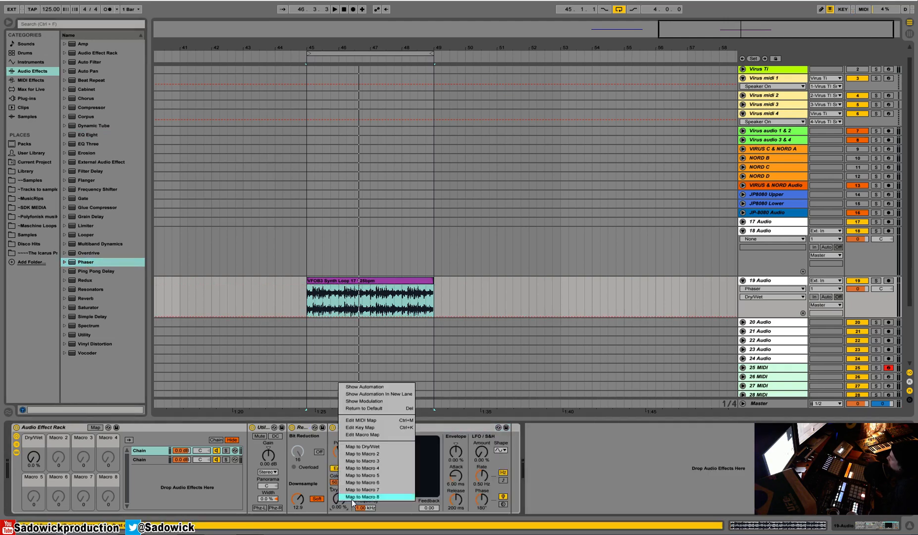
left_click(390, 447)
Set the Phaser's LFO amount to 71.4% and switch its LFO to a tempo-synced rate of 3.
left_click_drag(482, 452, 482, 408)
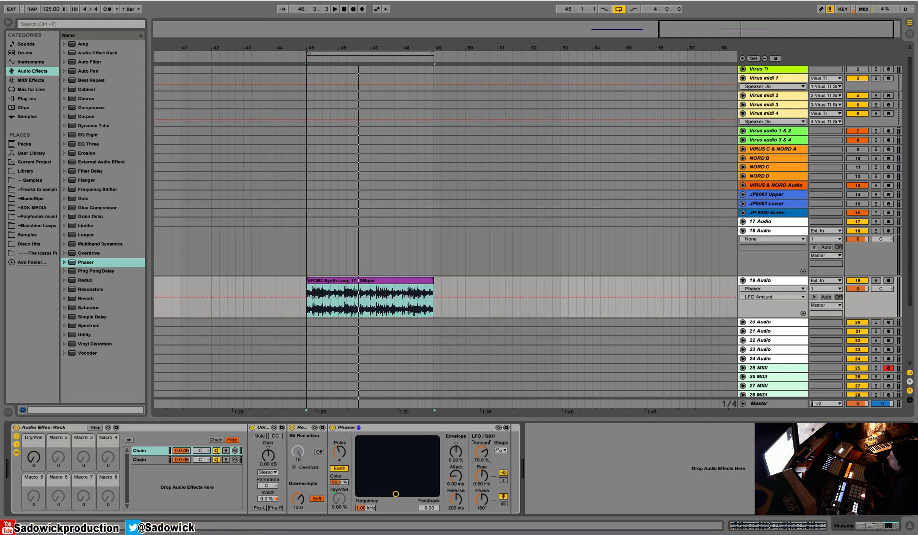
left_click(503, 480)
left_click_drag(482, 477, 482, 490)
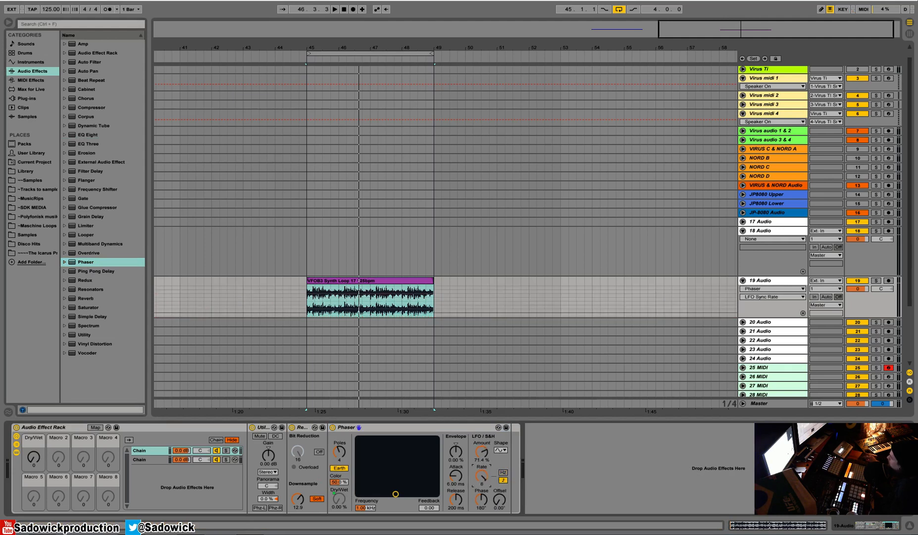
During playback, sweep the Dry/Wet macro up and back to 0 while raising the Phaser's poles and setting 1.57 kHz with 0.98 feedback.
key("space")
left_click_drag(34, 458, 34, 422)
left_click_drag(339, 452, 339, 418)
left_click_drag(396, 494, 402, 439)
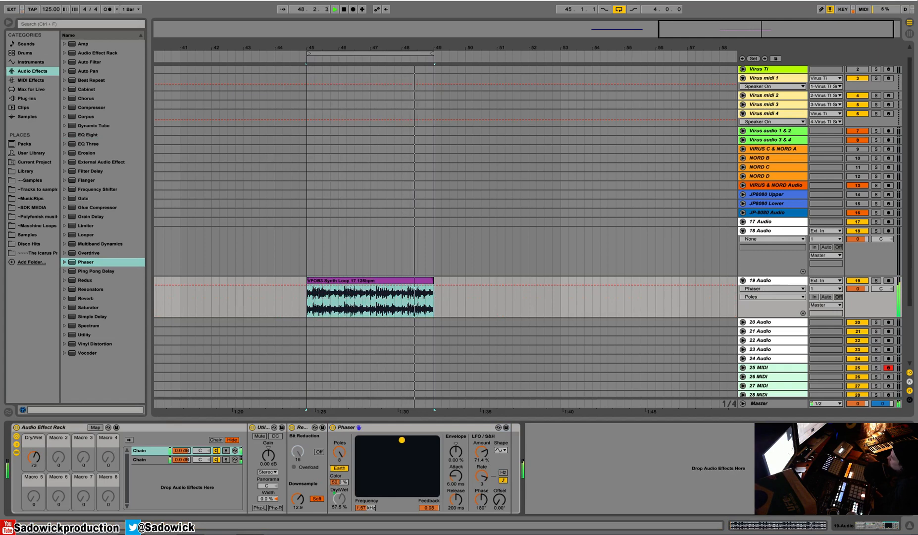
mouse_move(34, 458)
left_mouse_down()
mouse_move(33, 425)
mouse_move(33, 470)
left_mouse_up()
key("space")
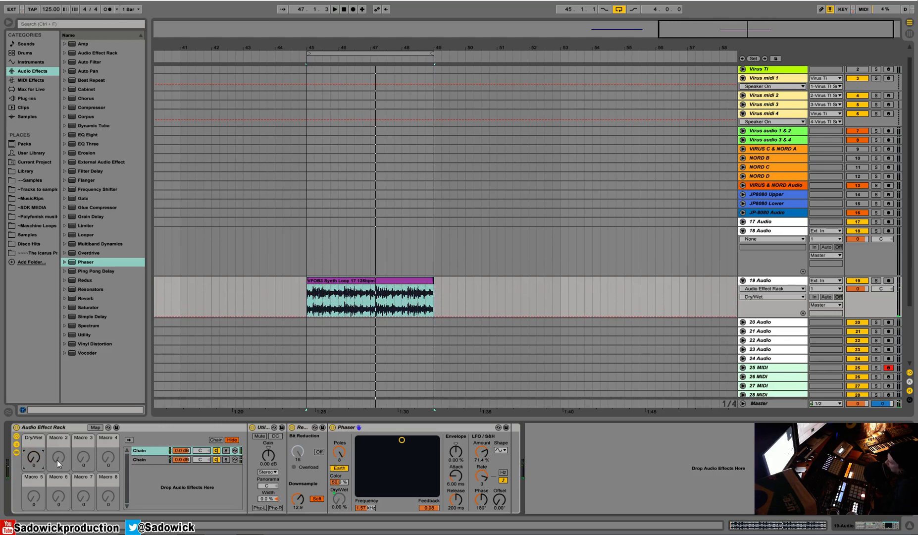
Fold the first chain's Utility and hide the rack's devices and chain list, leaving only its macros.
left_click(52, 428)
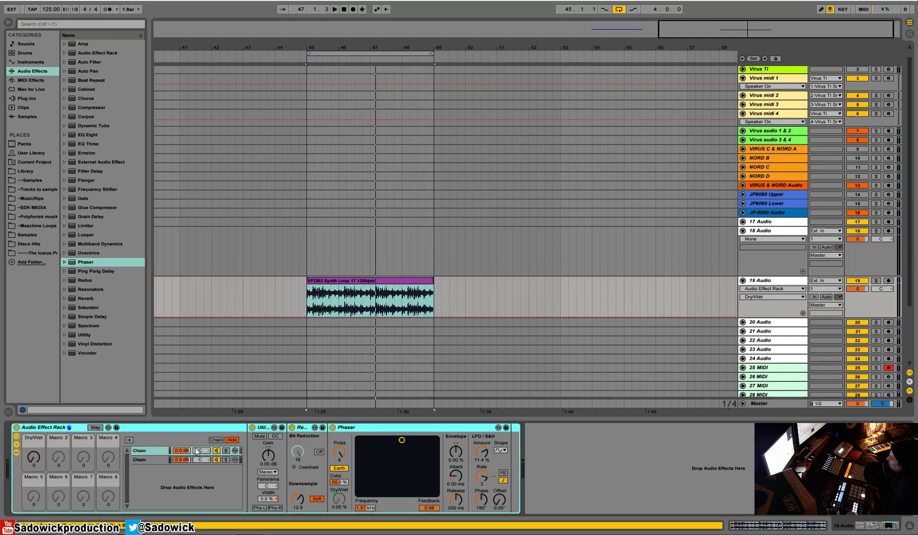
double_click(264, 428)
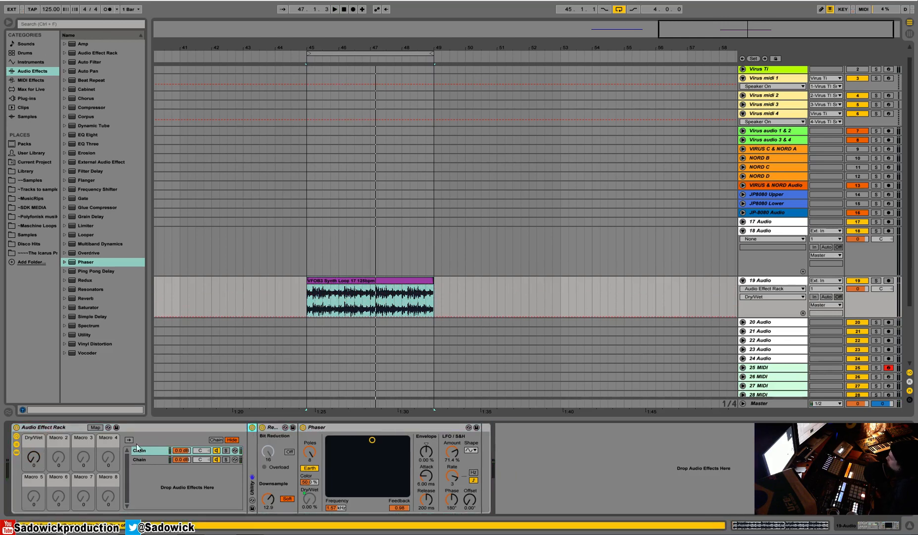
left_click(16, 452)
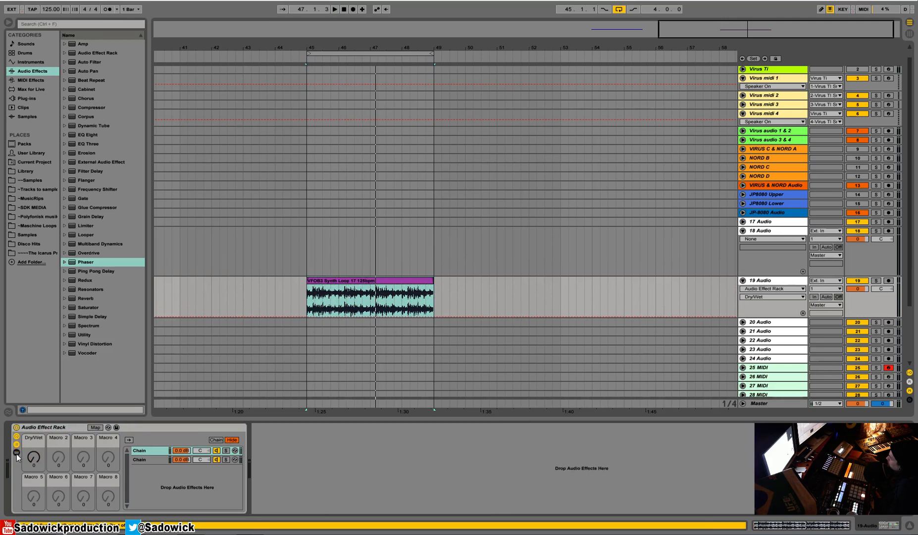
left_click(17, 445)
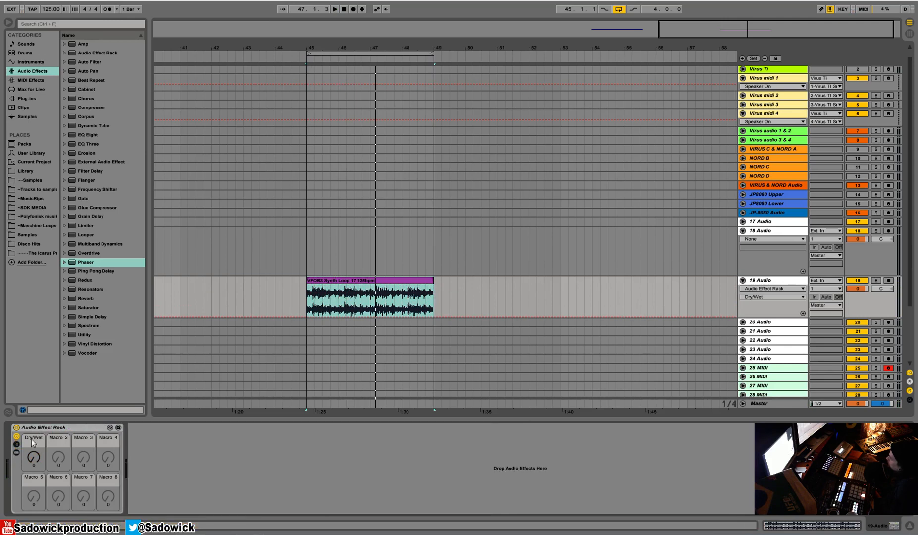
Raise the Dry/Wet macro slightly and hide the rack's macro controls.
left_click_drag(34, 457, 34, 465)
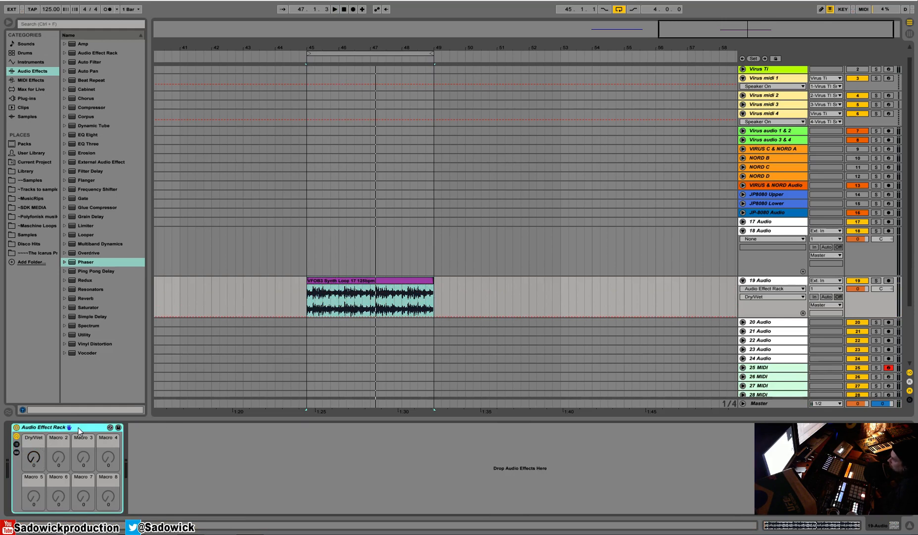
left_click(37, 428)
left_click_drag(34, 459, 33, 441)
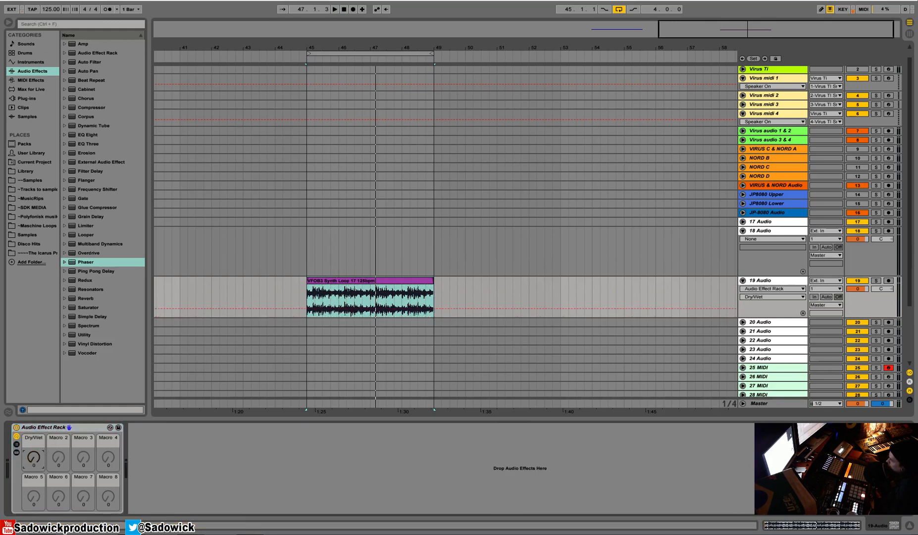
left_click(16, 436)
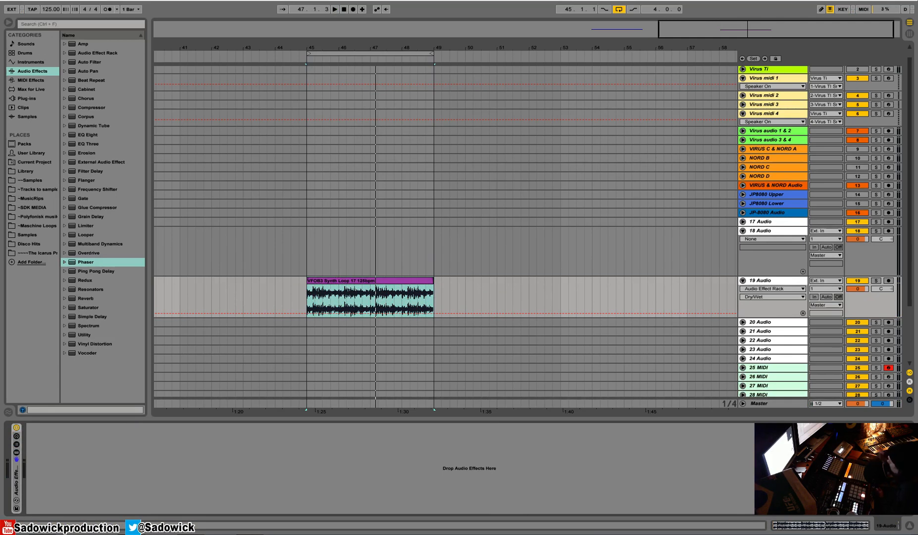
Add a Compressor and a second Audio Effect Rack after the collapsed rack, and put a Ping Pong Delay inside the new rack.
left_click_drag(91, 107, 203, 436)
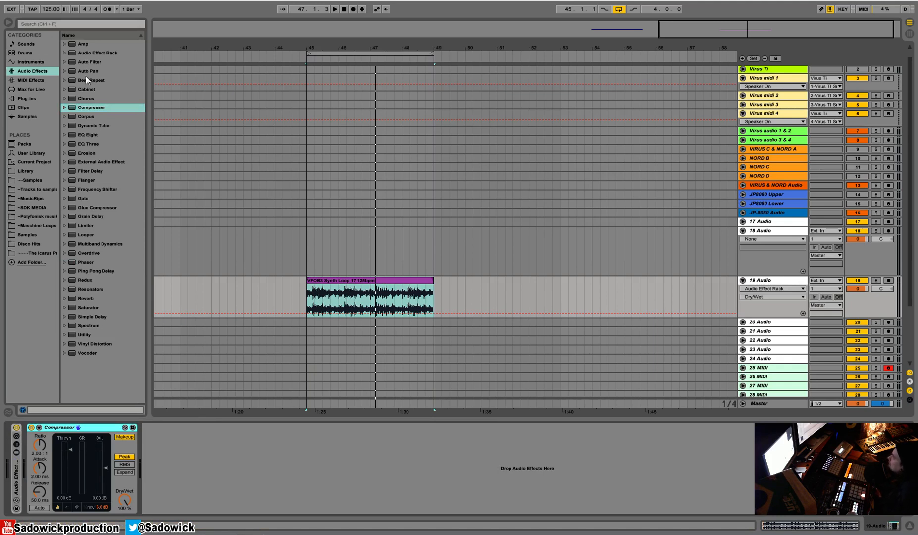
left_click_drag(97, 52, 236, 444)
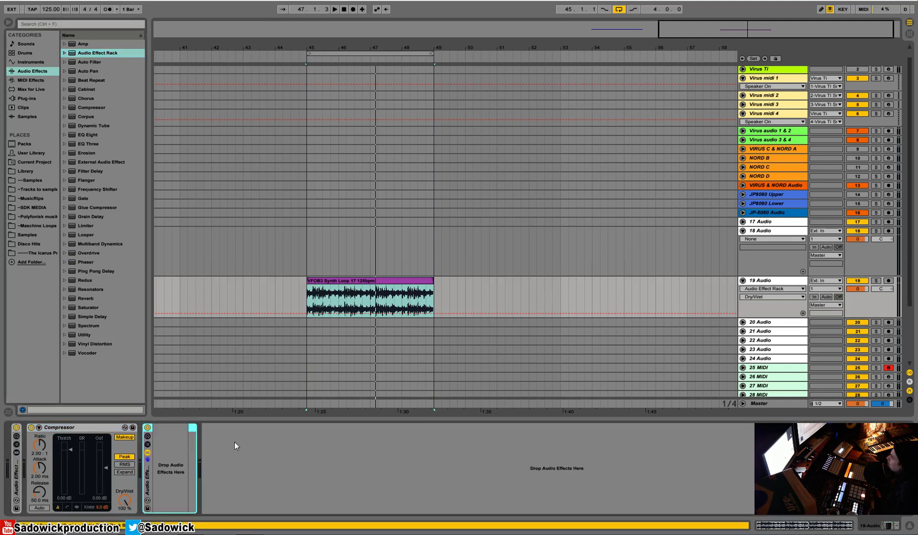
left_click_drag(91, 270, 173, 468)
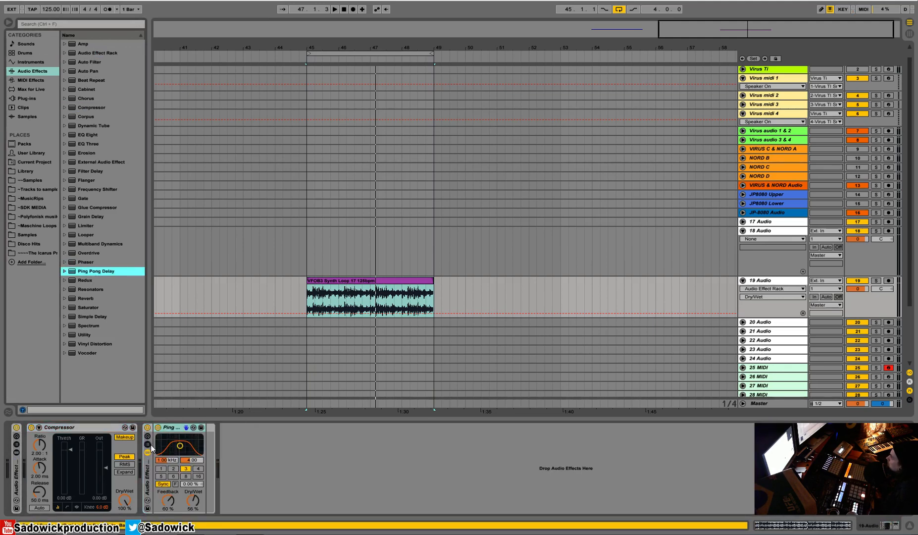
Select the first rack, the Compressor and the Ping Pong Delay rack together and group them into one Audio Effect Rack.
left_click(18, 468)
left_click(181, 427)
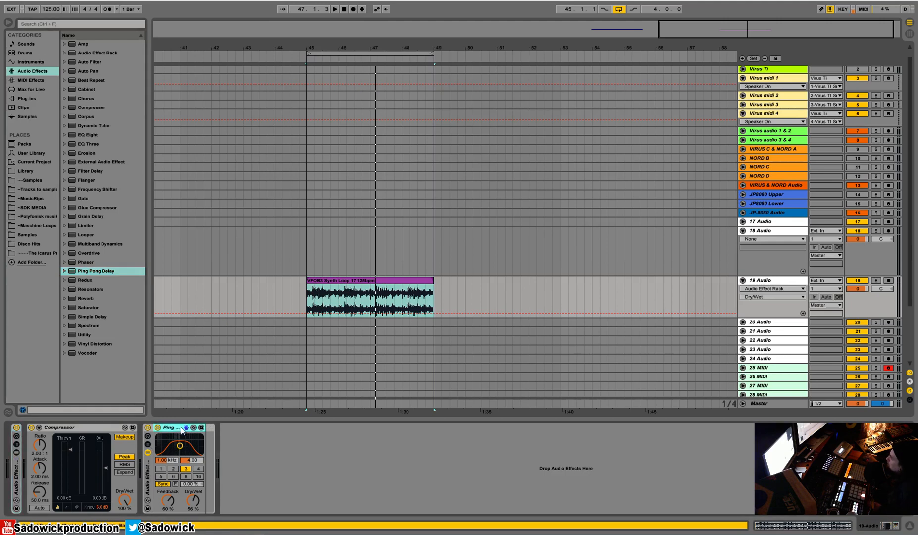
left_click(17, 472)
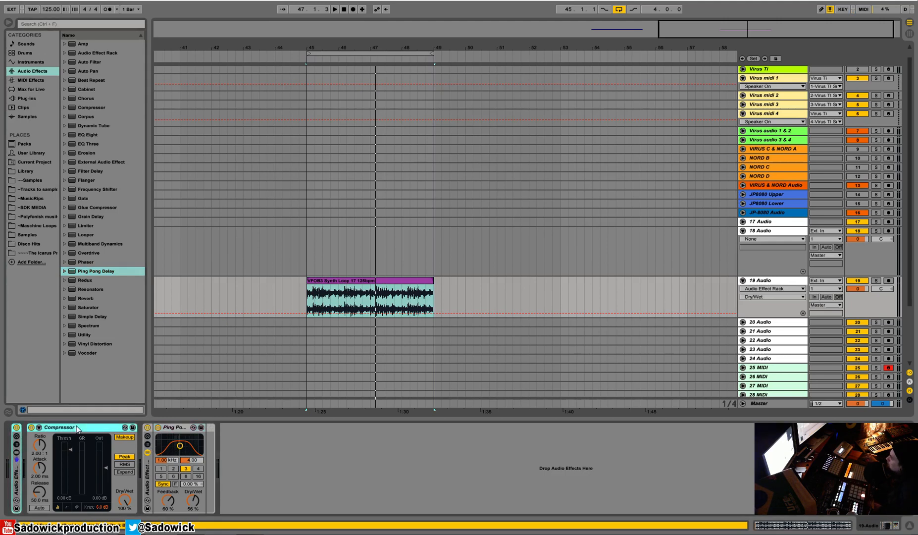
left_click(170, 426)
left_click(17, 469)
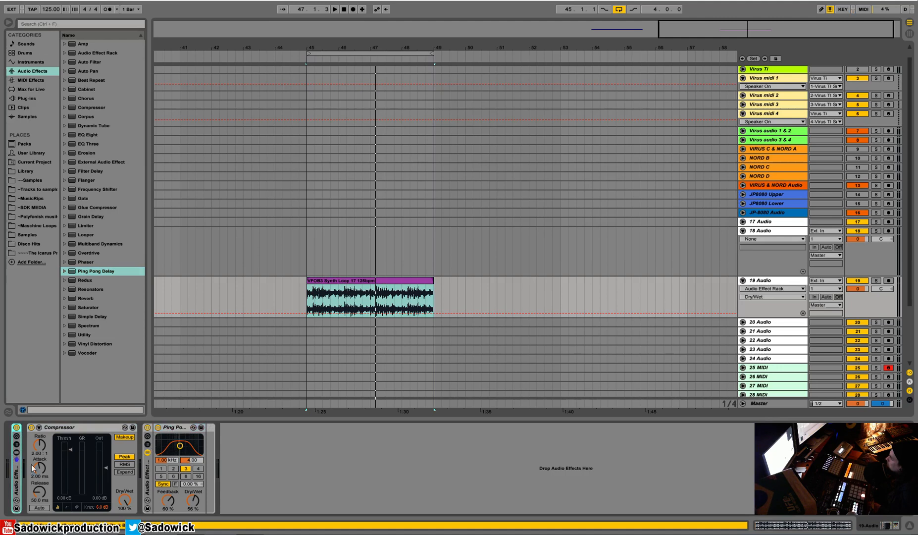
left_click(97, 429, "ctrl")
left_click(147, 467, "ctrl")
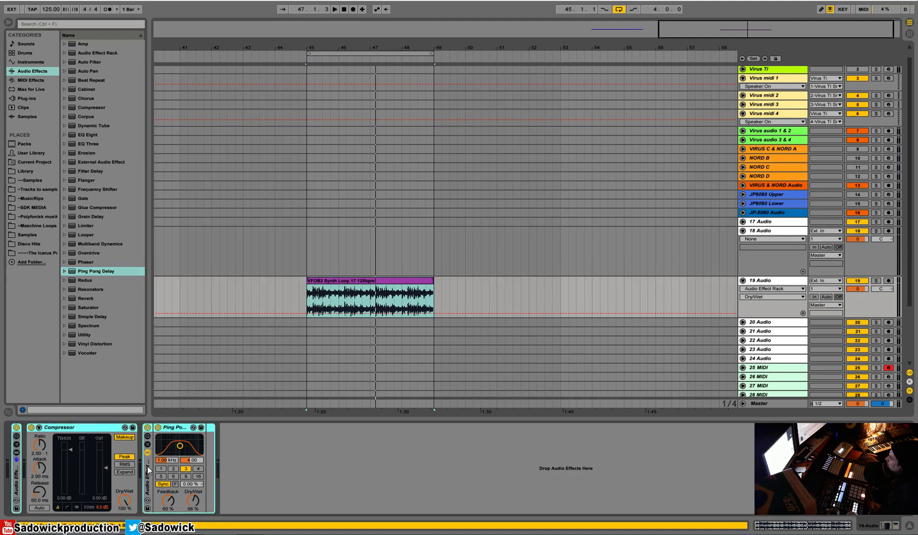
right_click(146, 467)
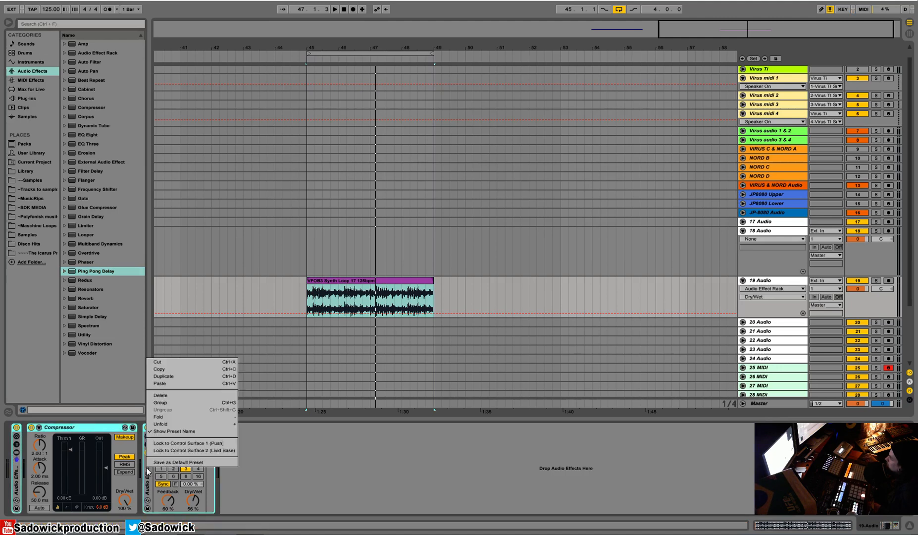
left_click(178, 404)
Show the new outer rack's chain list and macros, and enlarge the height of track 19.
left_click(16, 444)
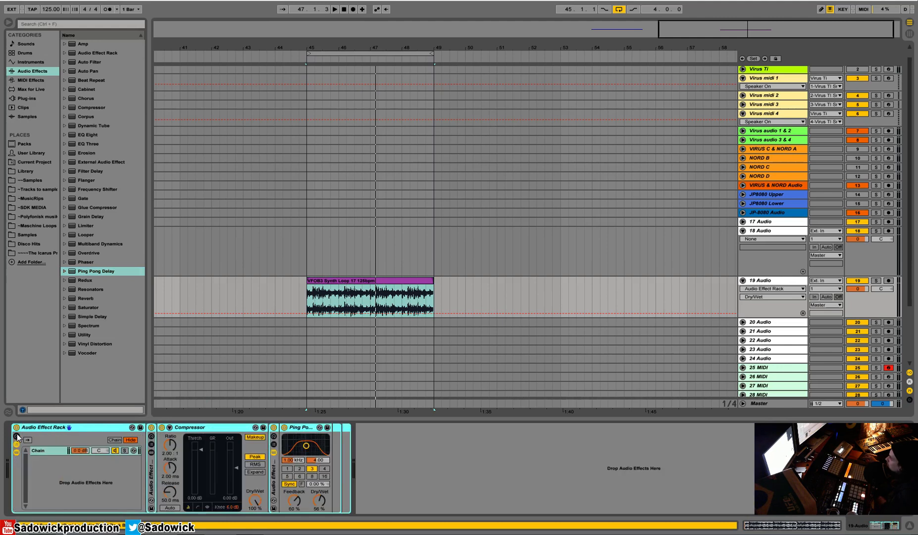
left_click(17, 437)
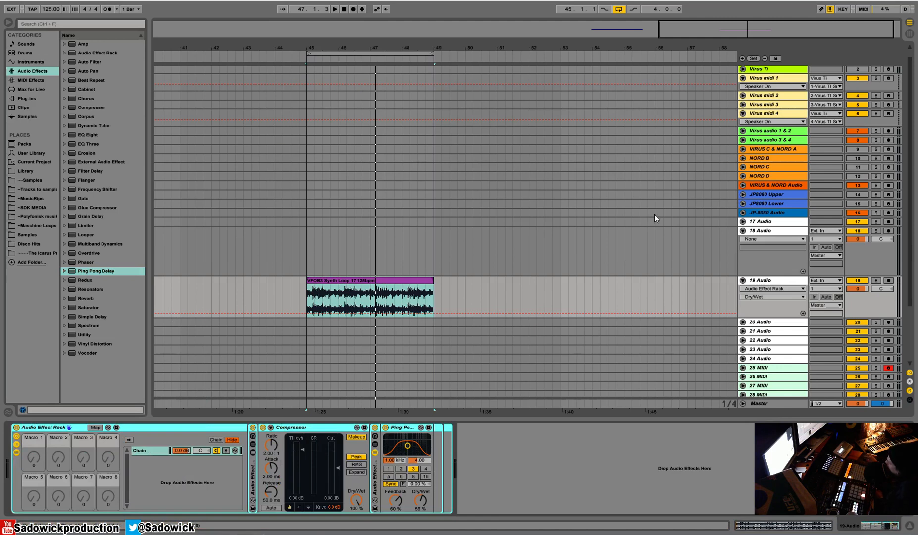
left_click_drag(889, 303, 888, 343)
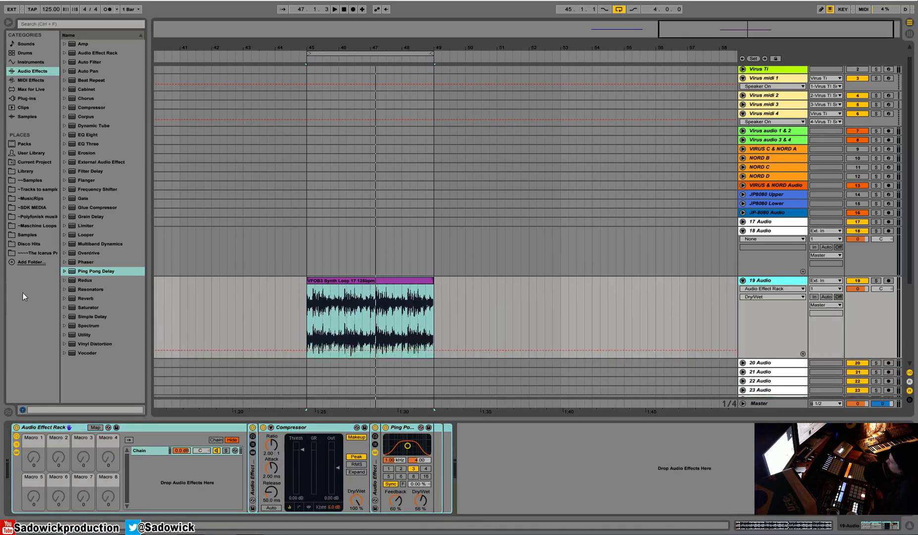